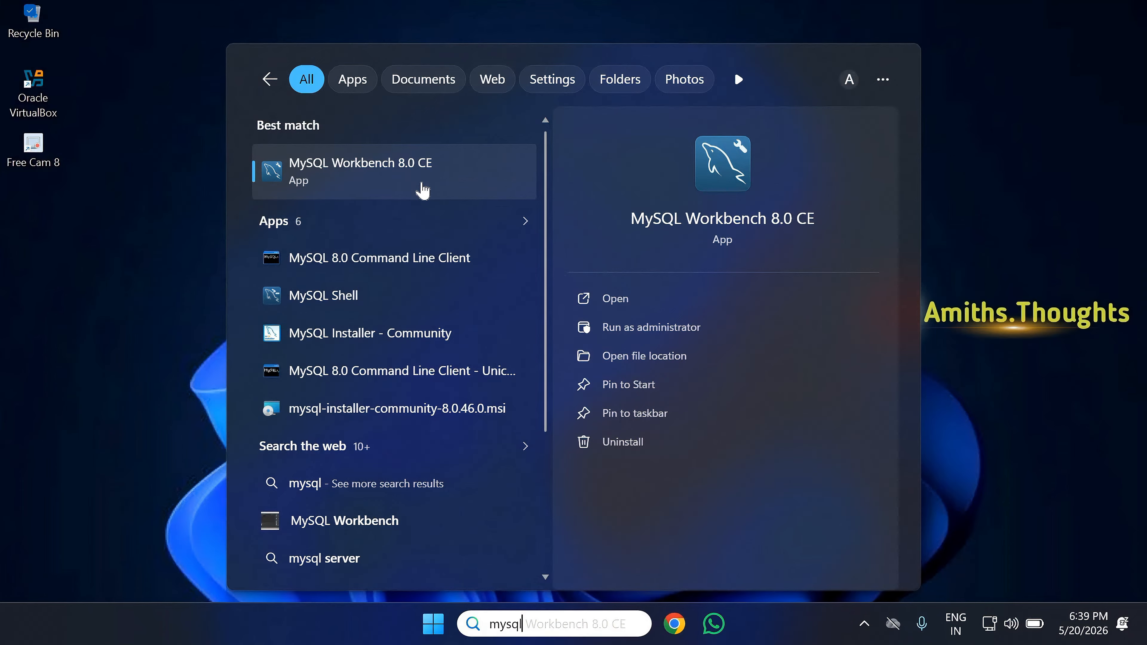
Step: Open MySQL Workbench in a maximized window and connect to the Local instance MySQL80 server
{"action": "left_click", "coordinate": [640, 303]}
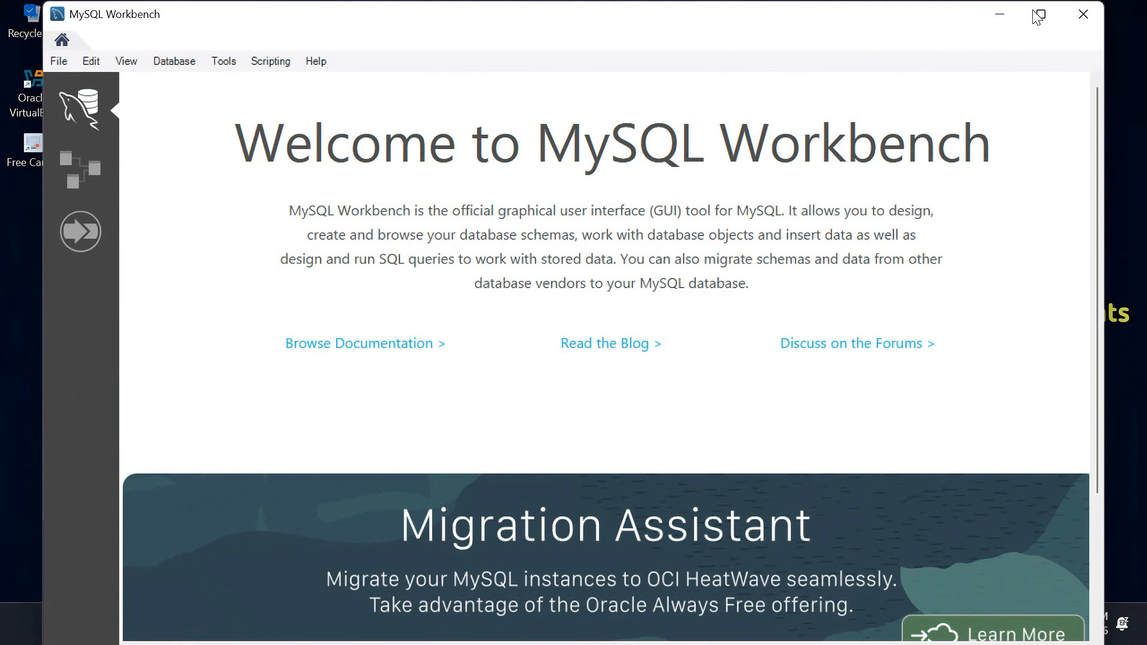
{"action": "left_click", "coordinate": [1039, 15]}
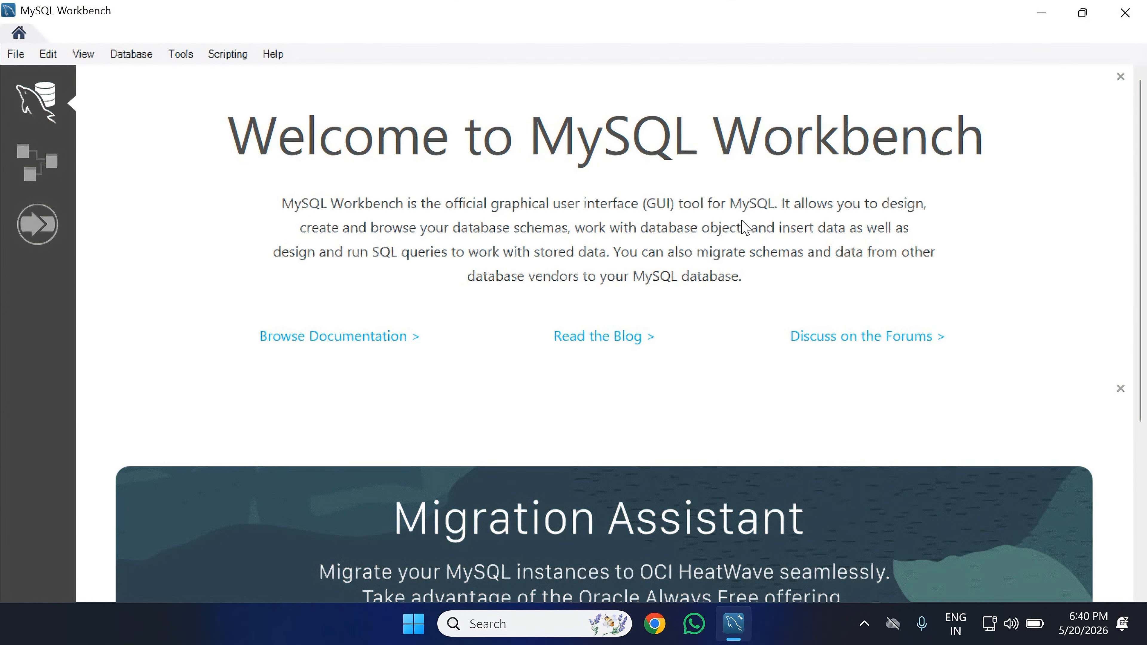
{"action": "scroll", "coordinate": [745, 228], "scroll_direction": "down", "scroll_amount": 5}
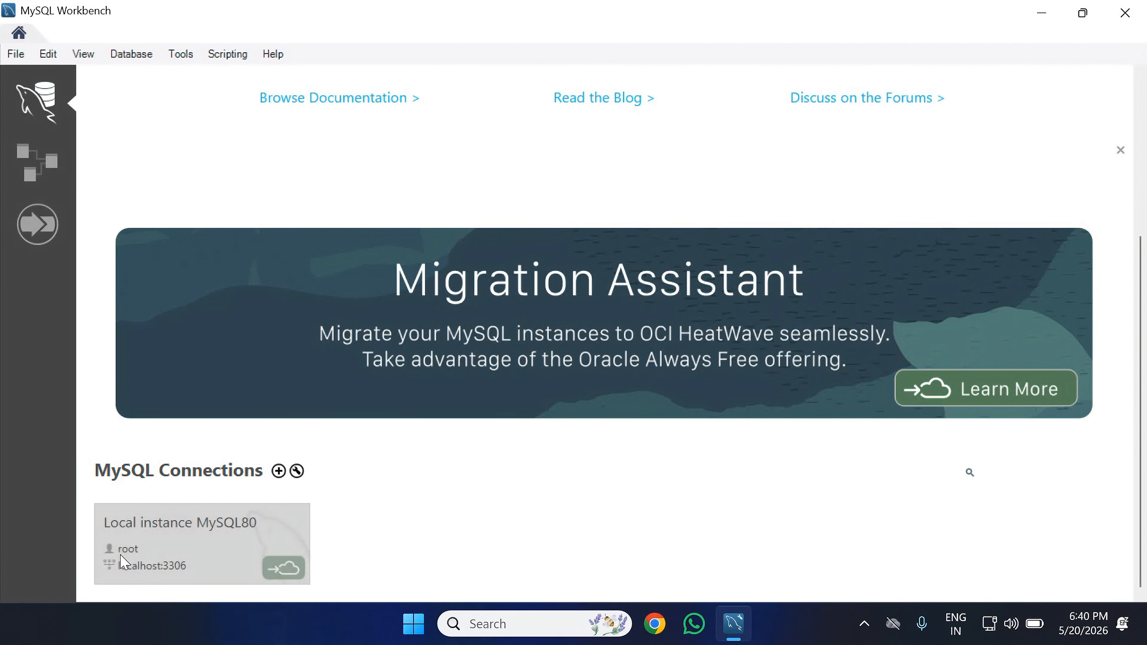
{"action": "left_click", "coordinate": [125, 563]}
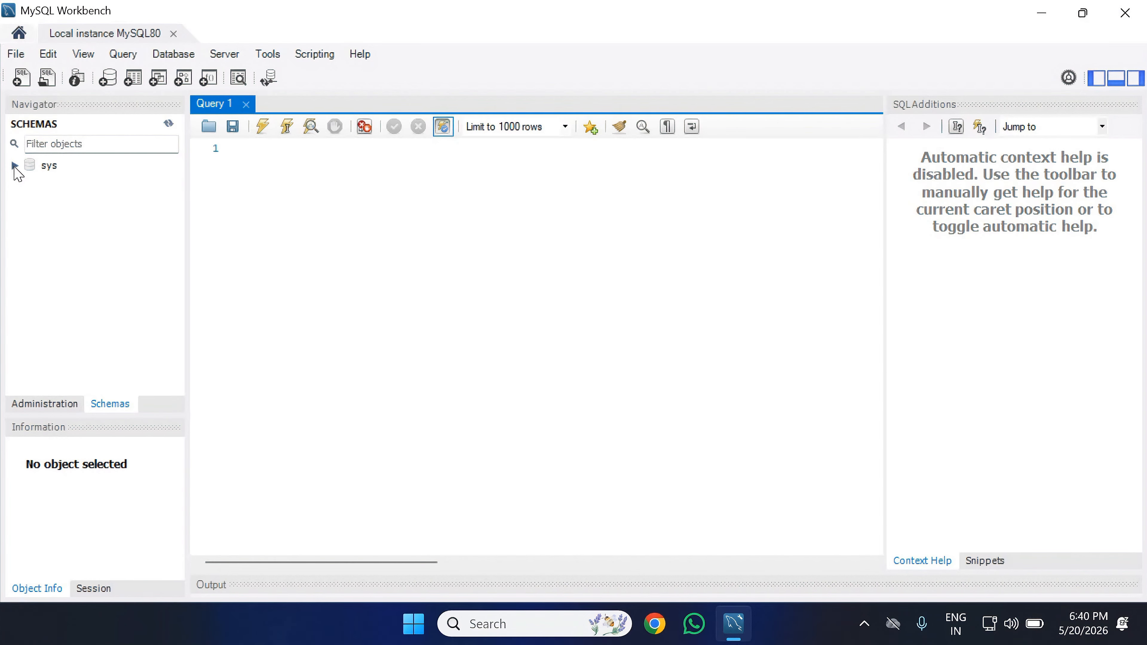
Step: Browse the sys schema's tables and view the rows of sys_config, then collapse the schema again
{"action": "left_click", "coordinate": [15, 165]}
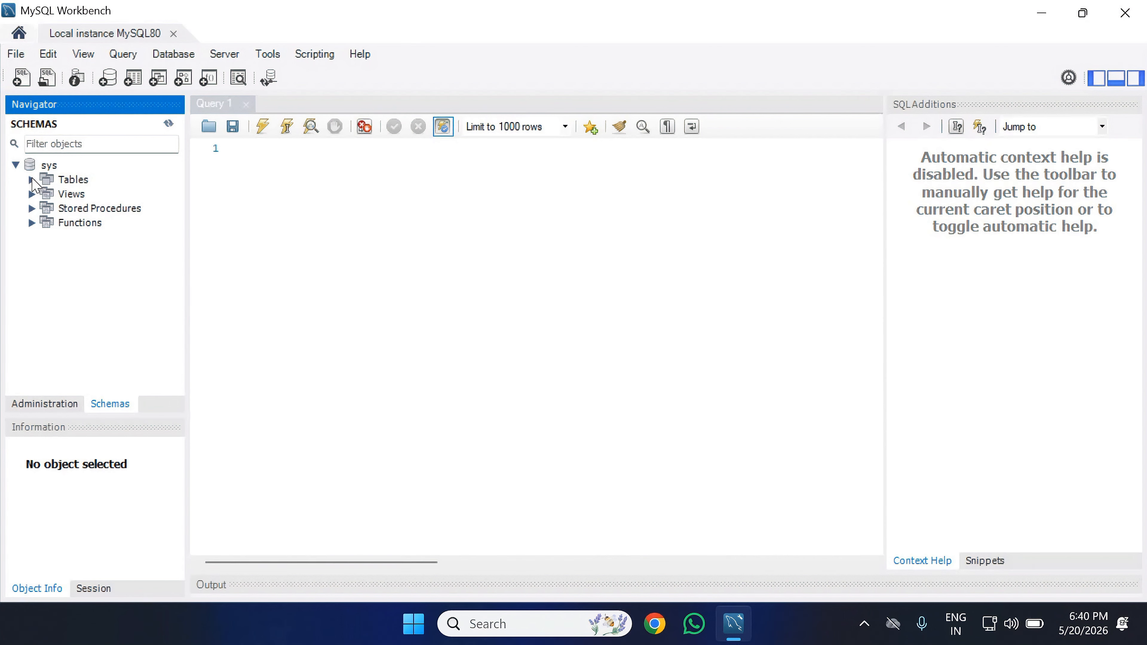
{"action": "left_click", "coordinate": [31, 180]}
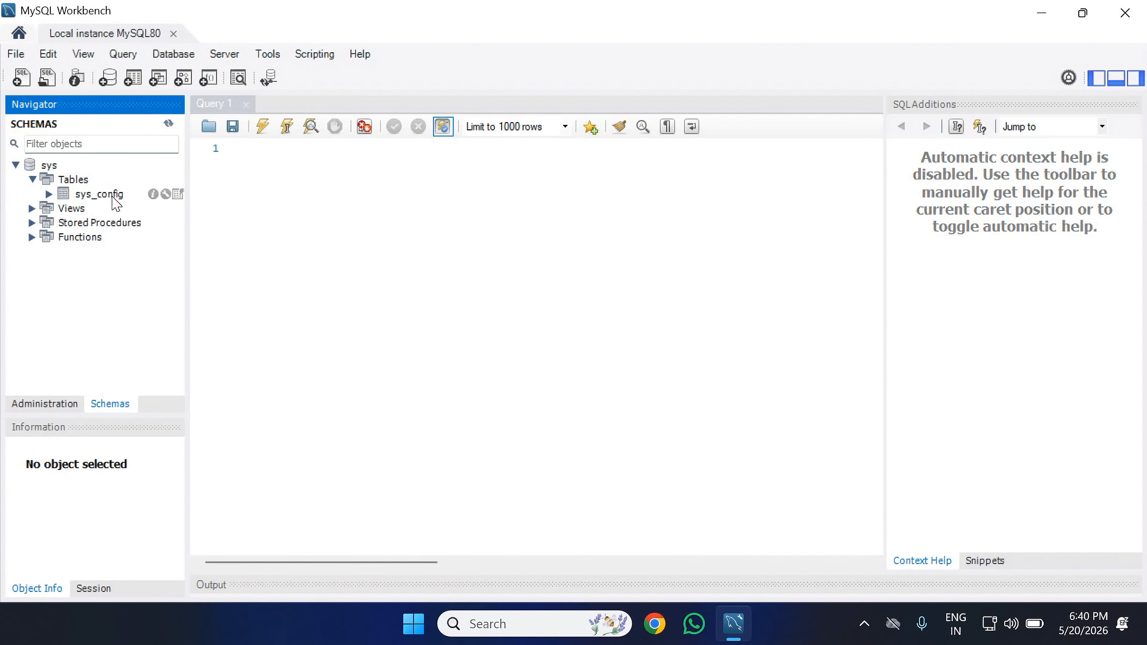
{"action": "left_click", "coordinate": [47, 195]}
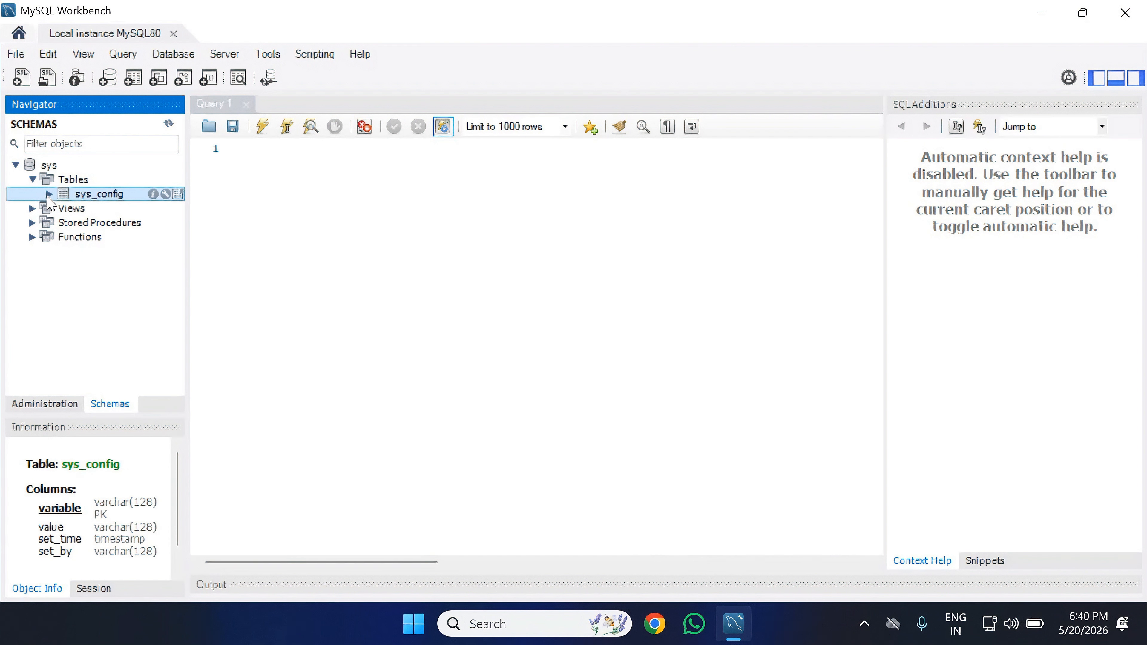
{"action": "left_click", "coordinate": [48, 195]}
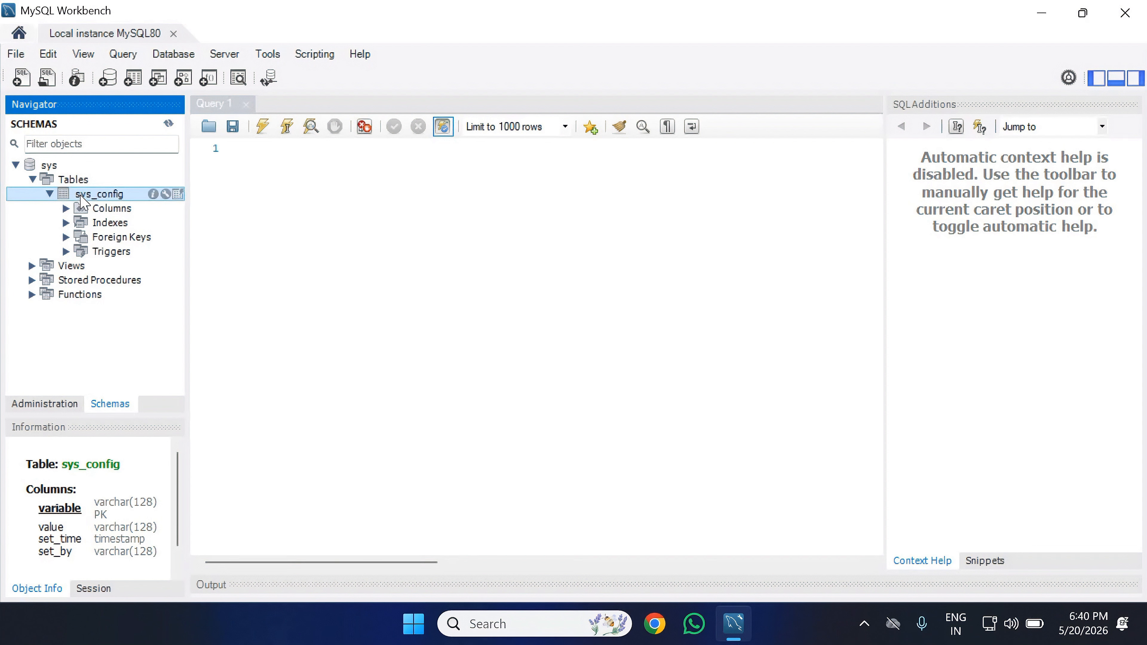
{"action": "double_click", "coordinate": [96, 197]}
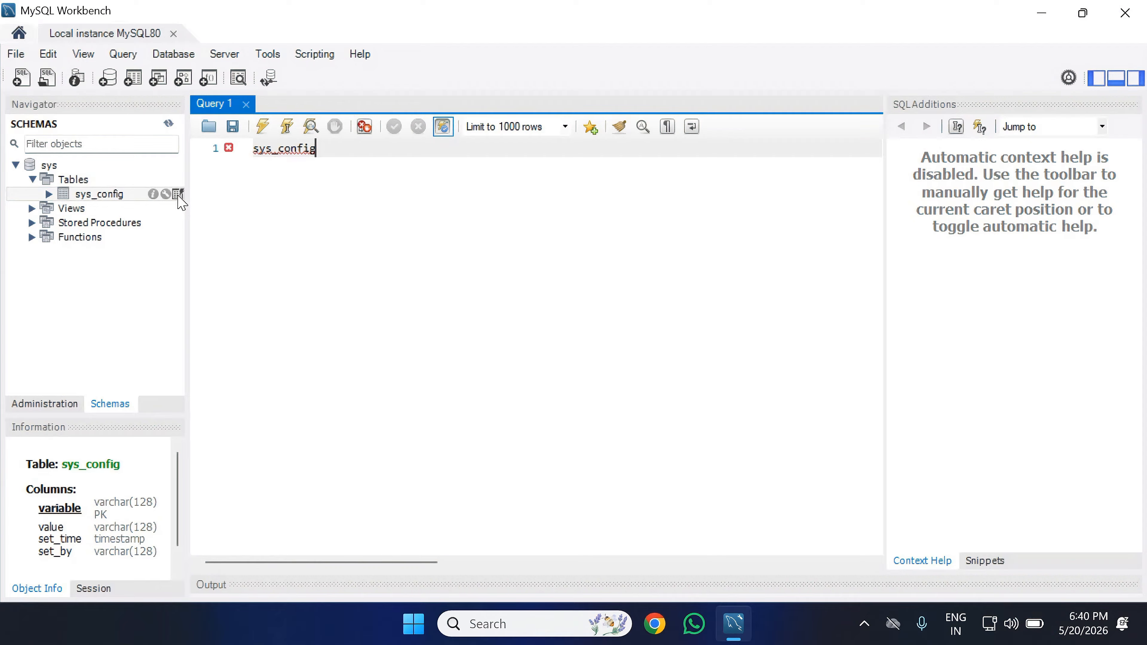
{"action": "left_click", "coordinate": [179, 194]}
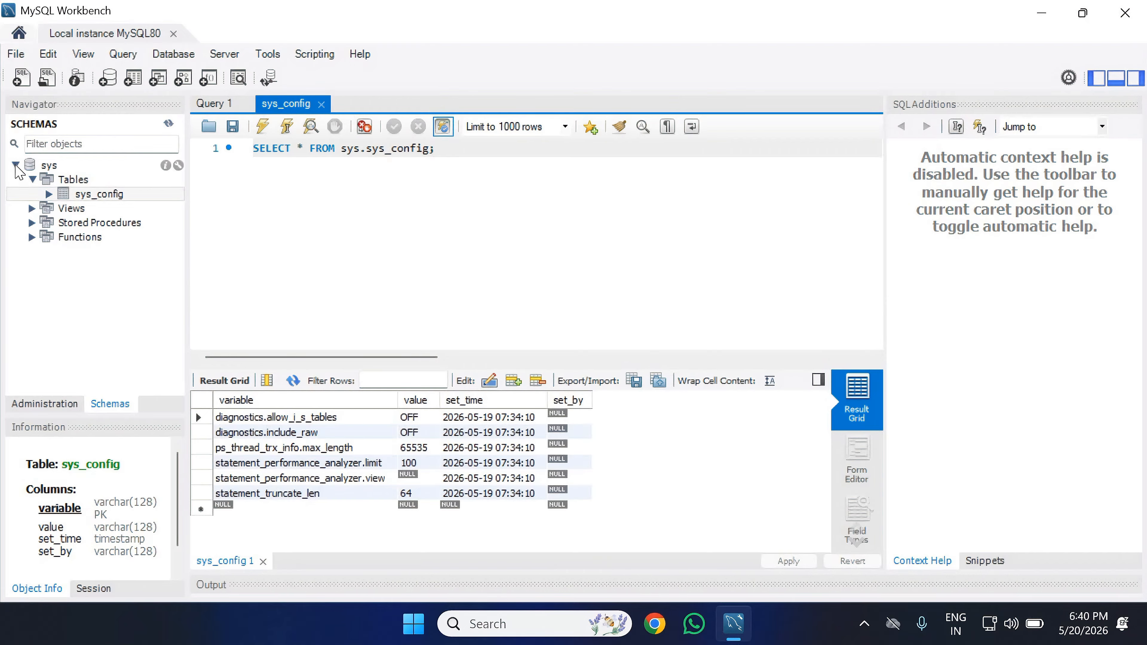
{"action": "left_click", "coordinate": [15, 165]}
Step: Create a schema named amithdb with default charset and collation, and apply its SQL script to the server
{"action": "right_click", "coordinate": [78, 216]}
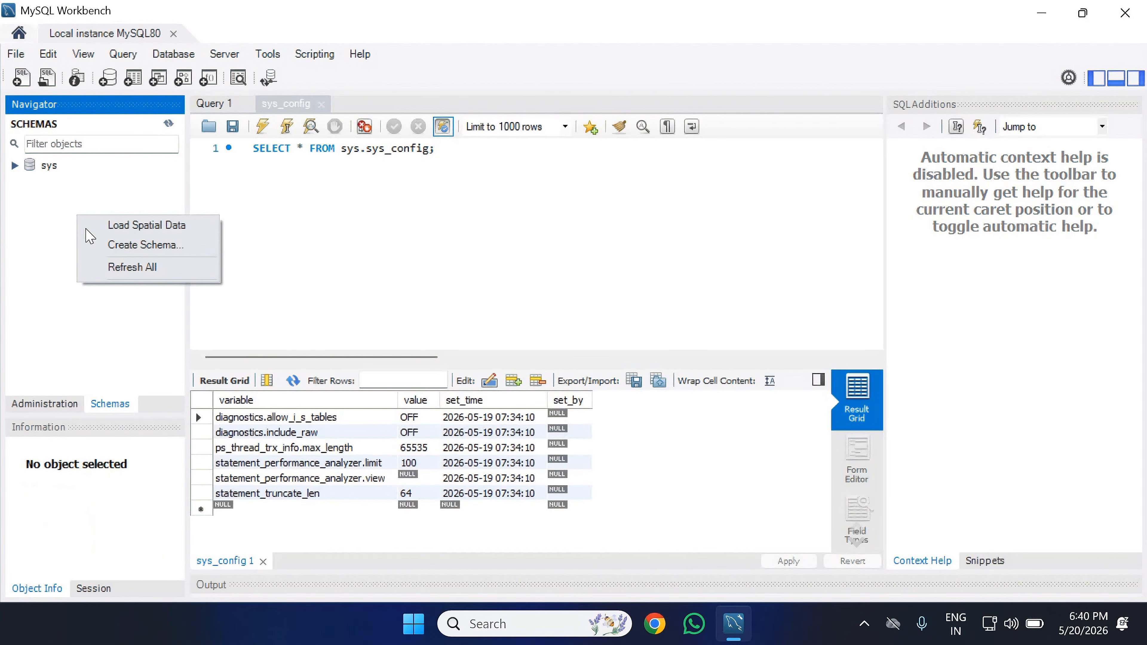
{"action": "left_click", "coordinate": [133, 246]}
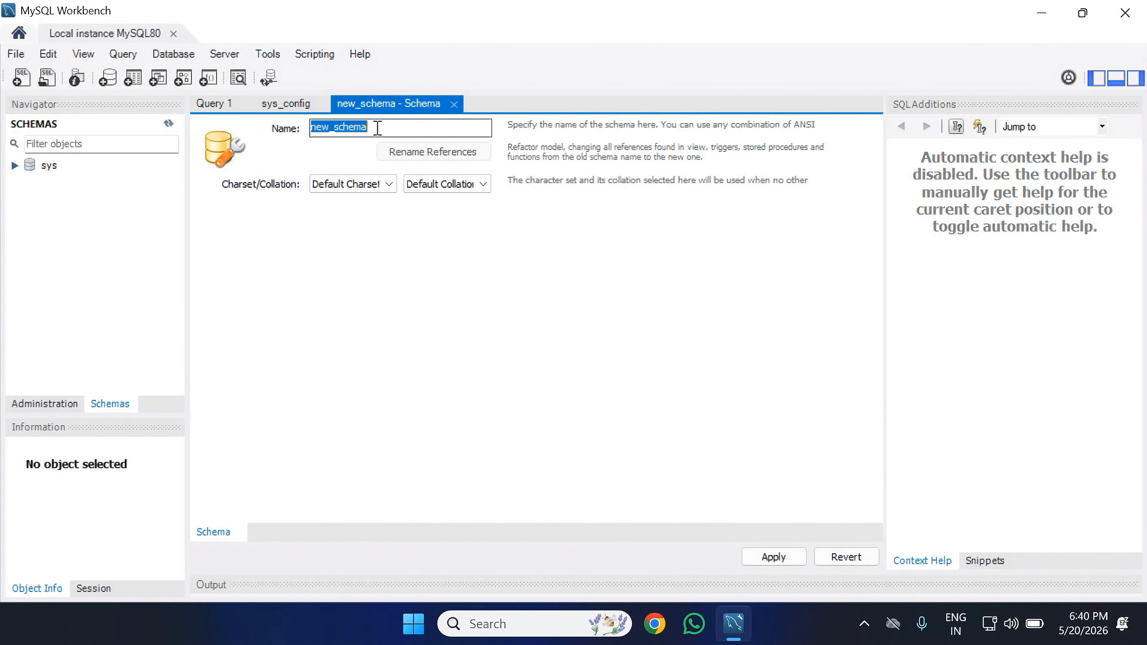
{"action": "key", "text": "BackSpace"}
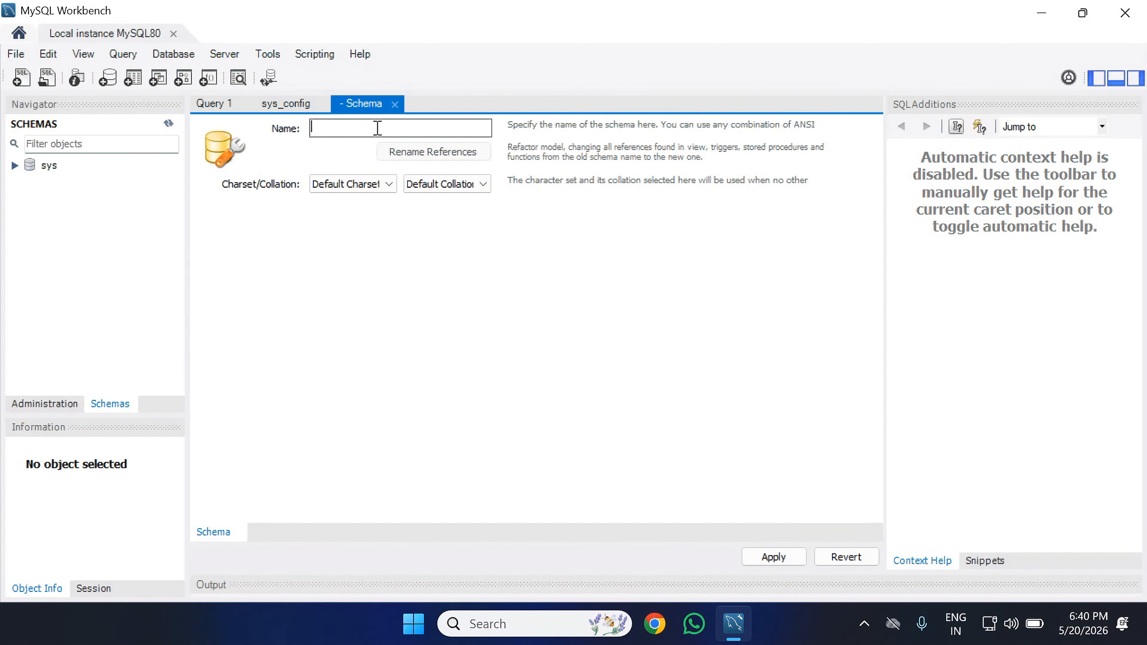
{"action": "type", "text": "amit"}
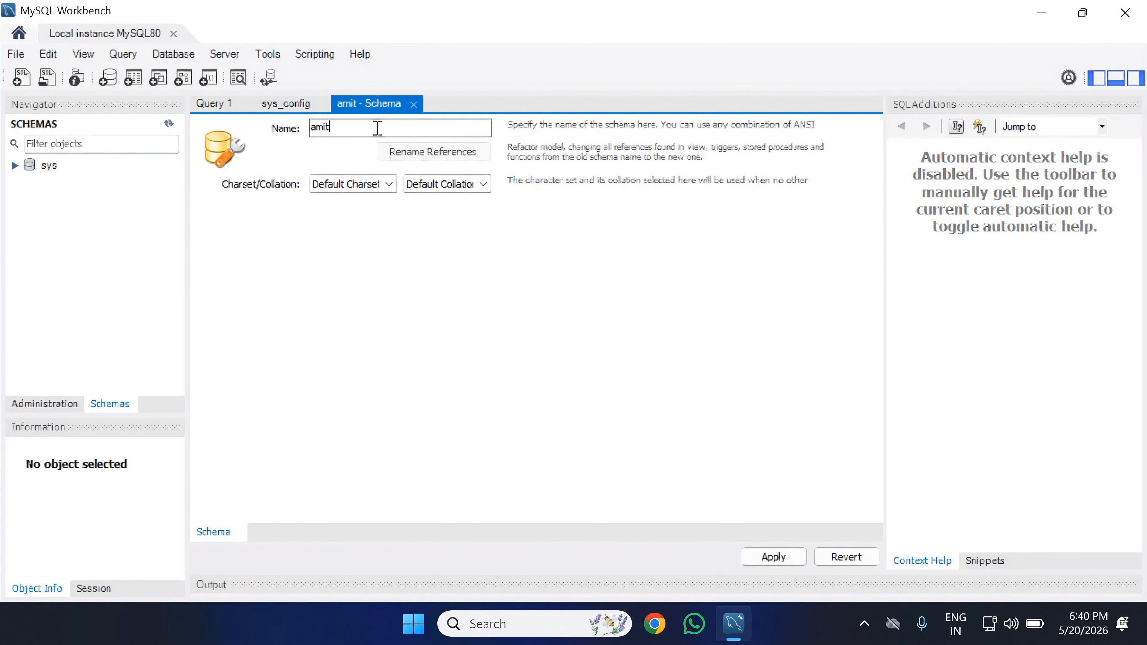
{"action": "type", "text": "hdb"}
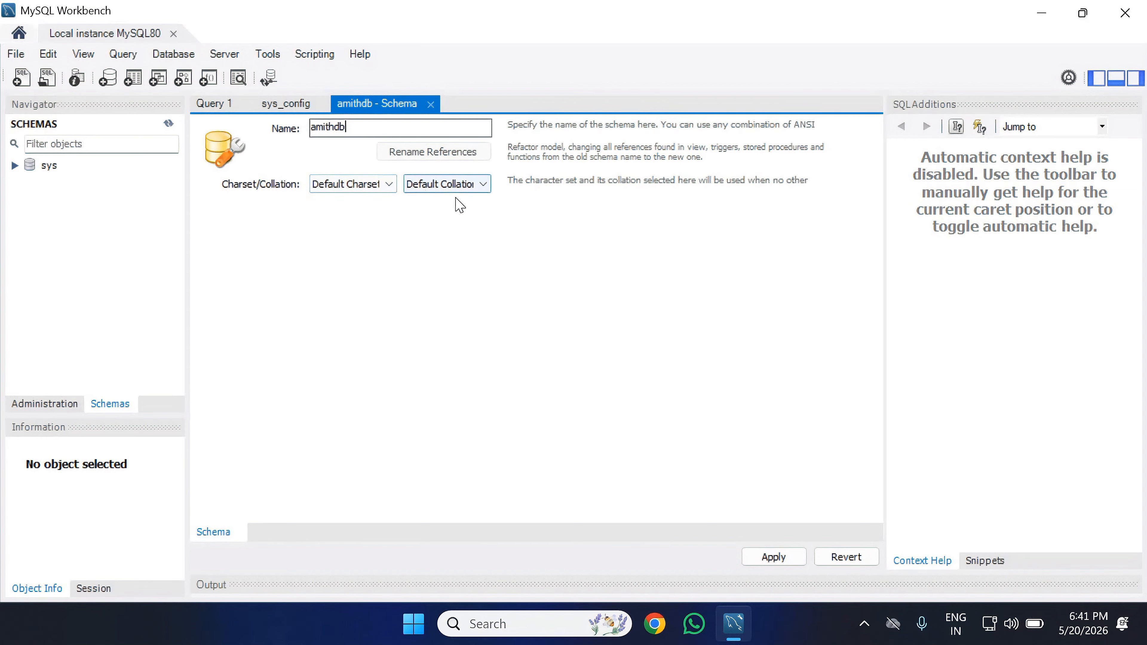
{"action": "left_click", "coordinate": [775, 558]}
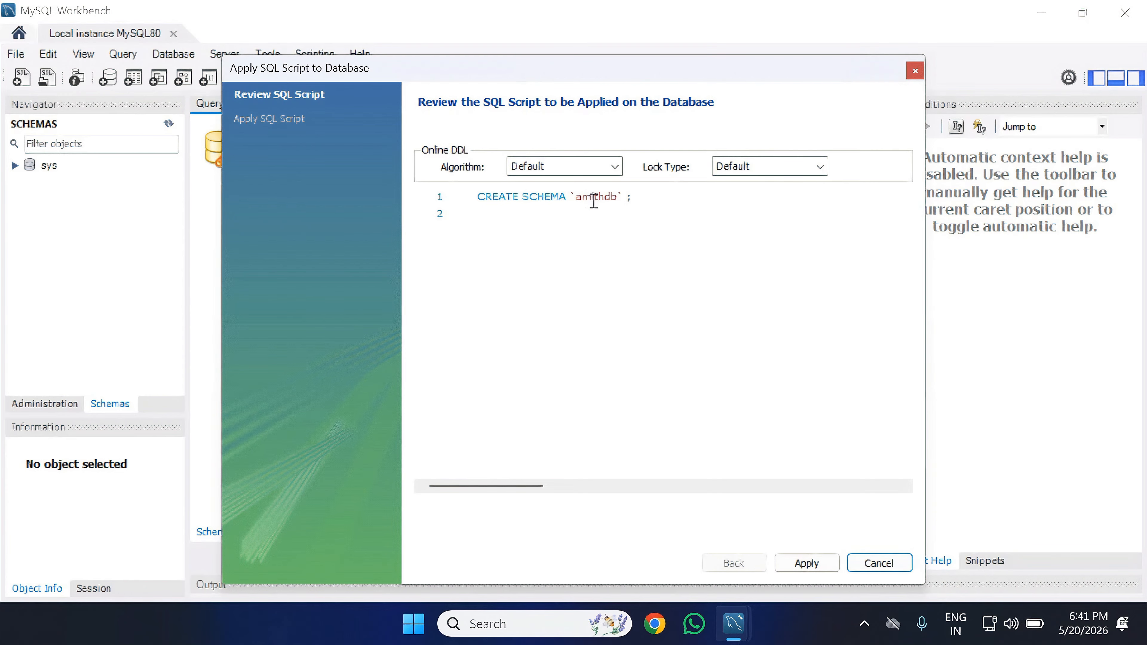
{"action": "left_click", "coordinate": [808, 563]}
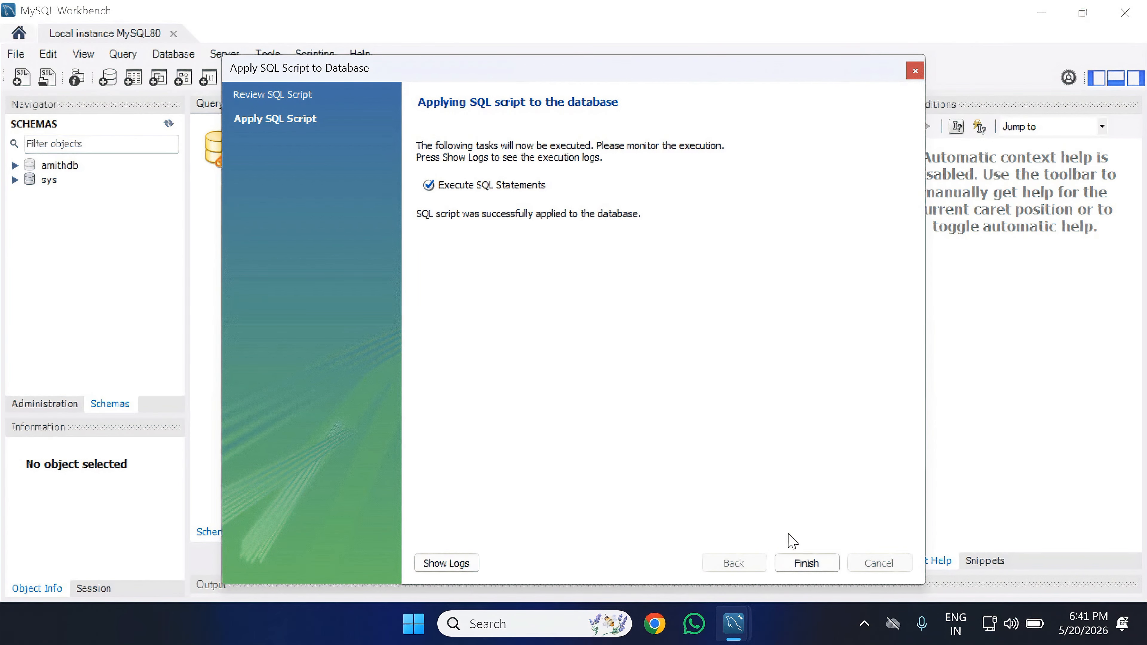
{"action": "left_click", "coordinate": [804, 563]}
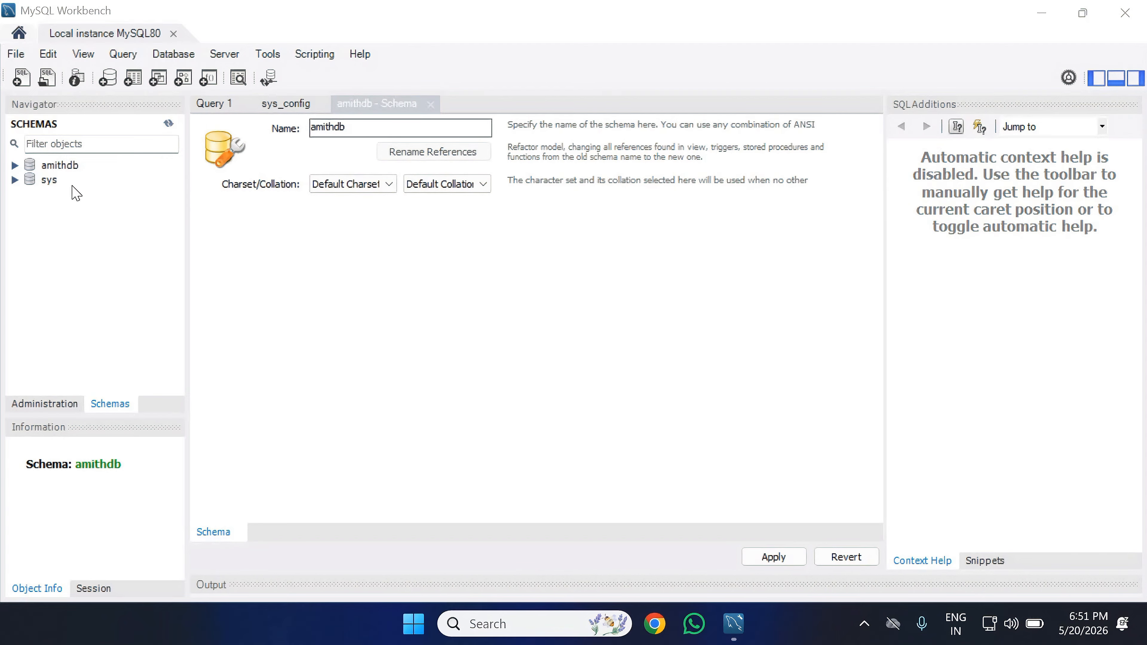
Step: Start a new table named Employee in the amithdb schema and collapse the table header details
{"action": "left_click", "coordinate": [15, 165]}
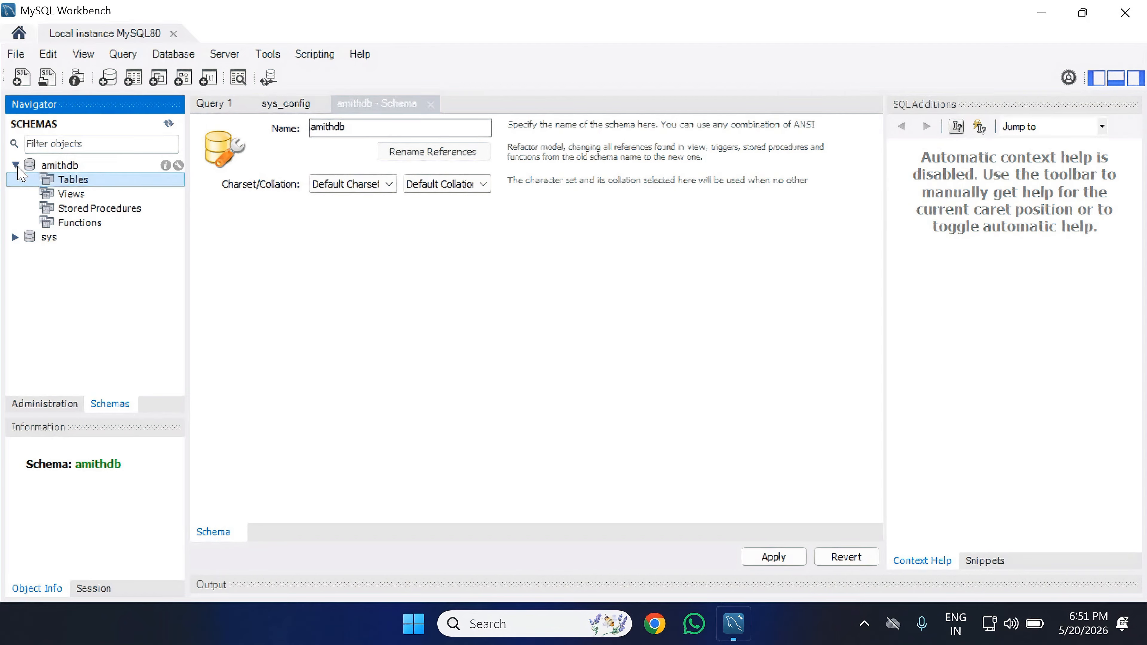
{"action": "right_click", "coordinate": [67, 182]}
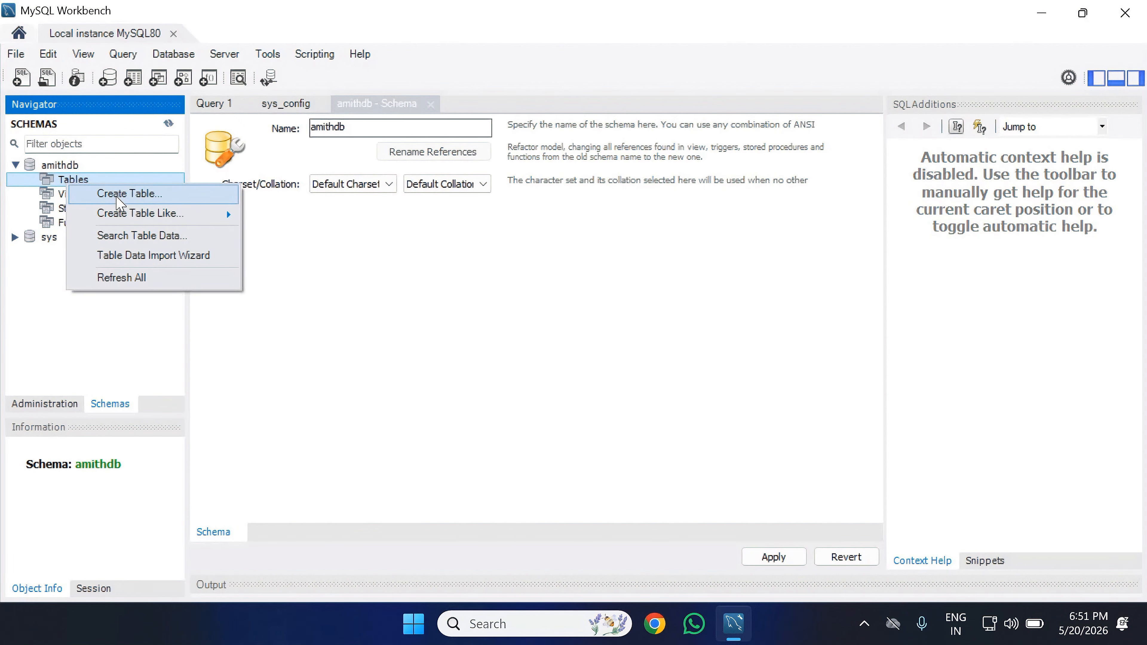
{"action": "left_click", "coordinate": [117, 198]}
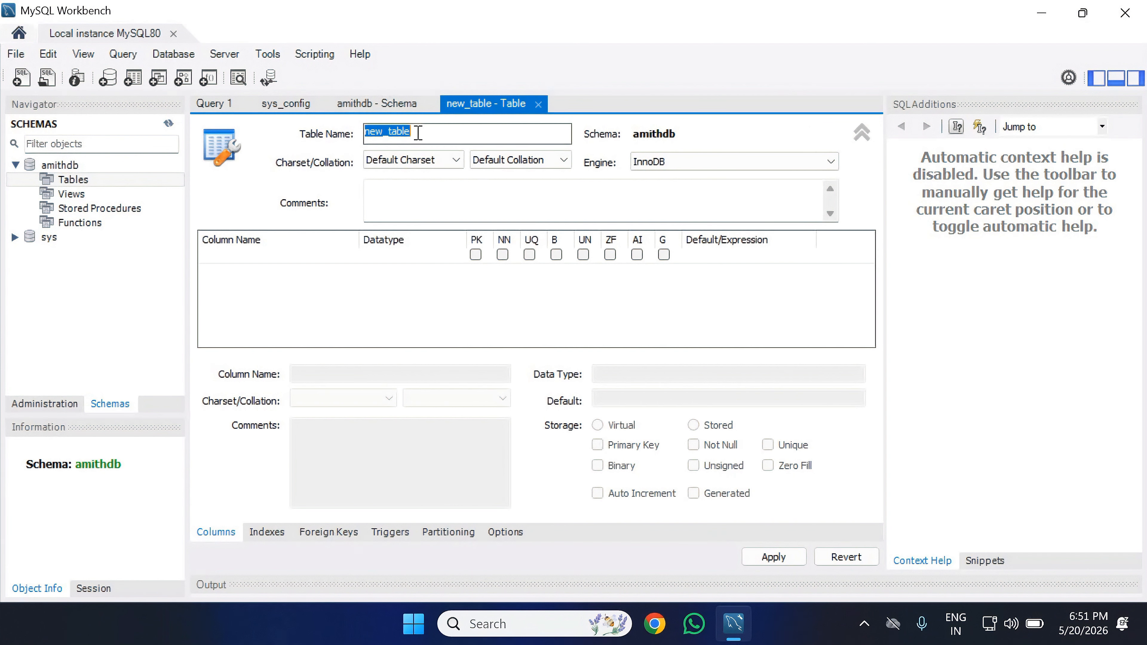
{"action": "key", "text": "BackSpace"}
{"action": "type", "text": "Employee"}
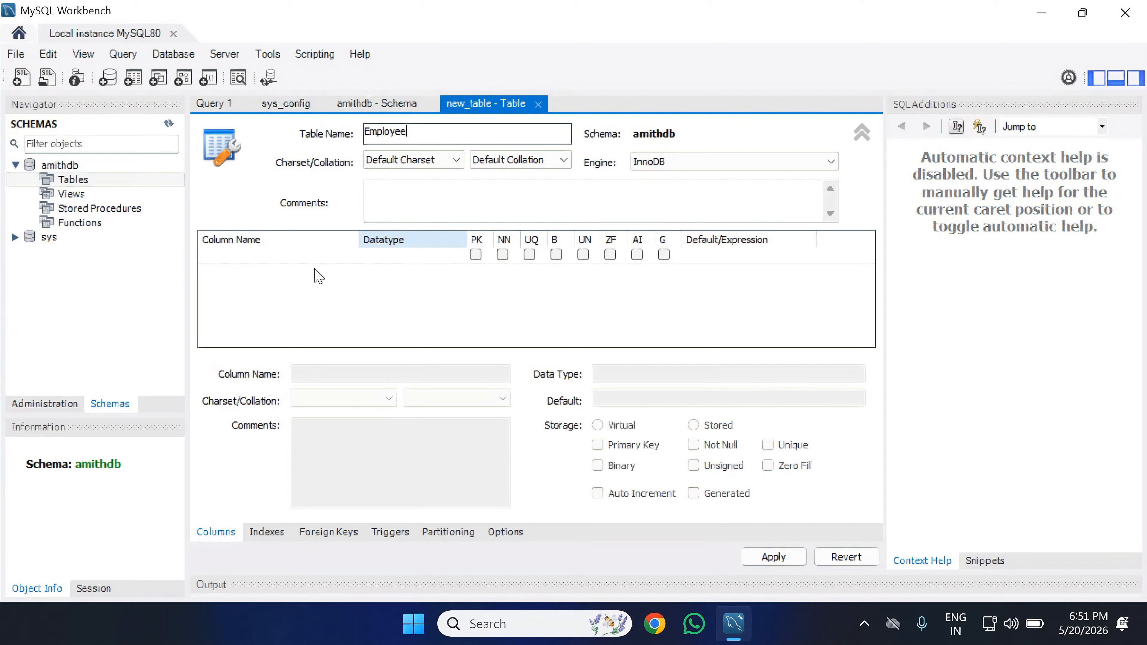
{"action": "left_click", "coordinate": [231, 273]}
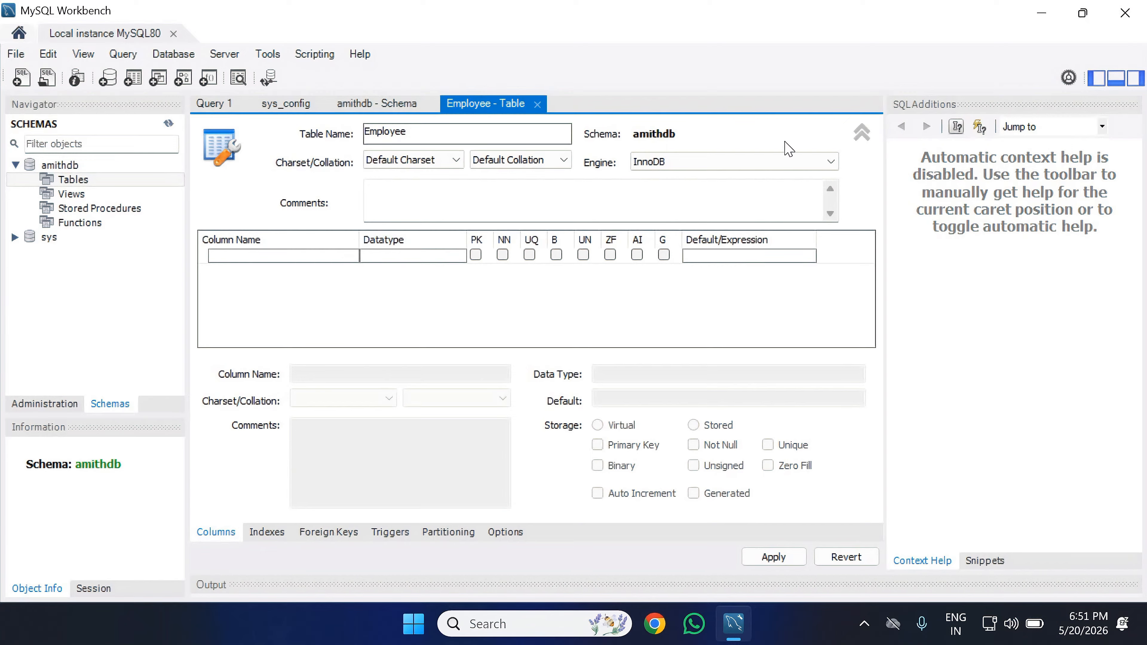
{"action": "left_click", "coordinate": [862, 133]}
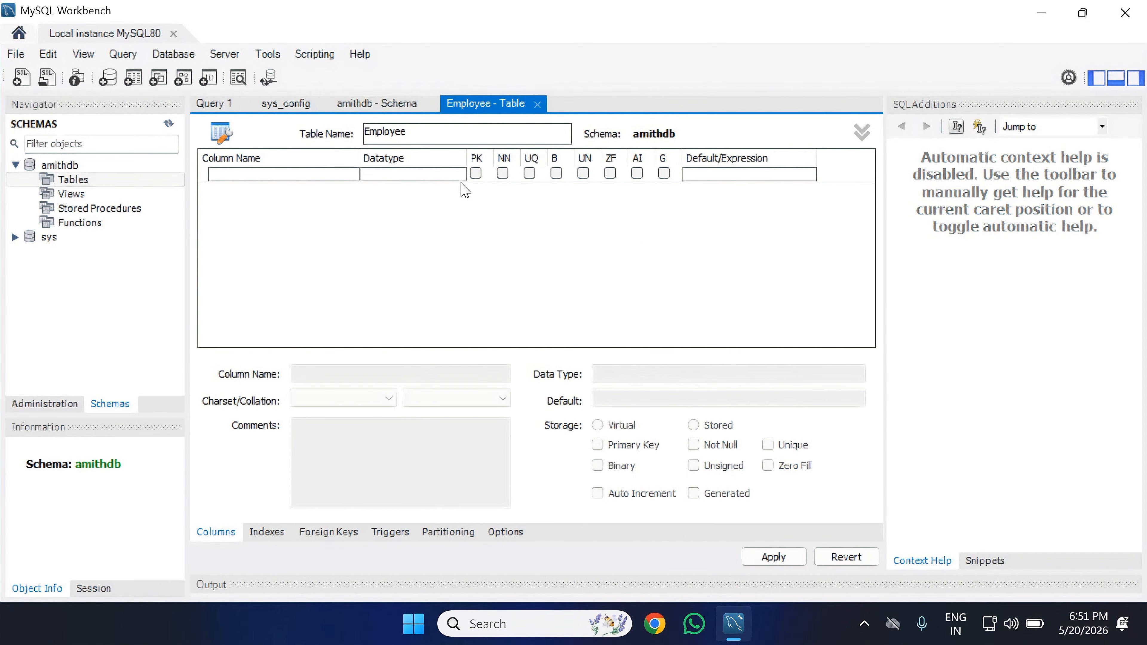
Step: Add the first column Empid to the Employee table with the INT datatype
{"action": "left_click", "coordinate": [295, 174]}
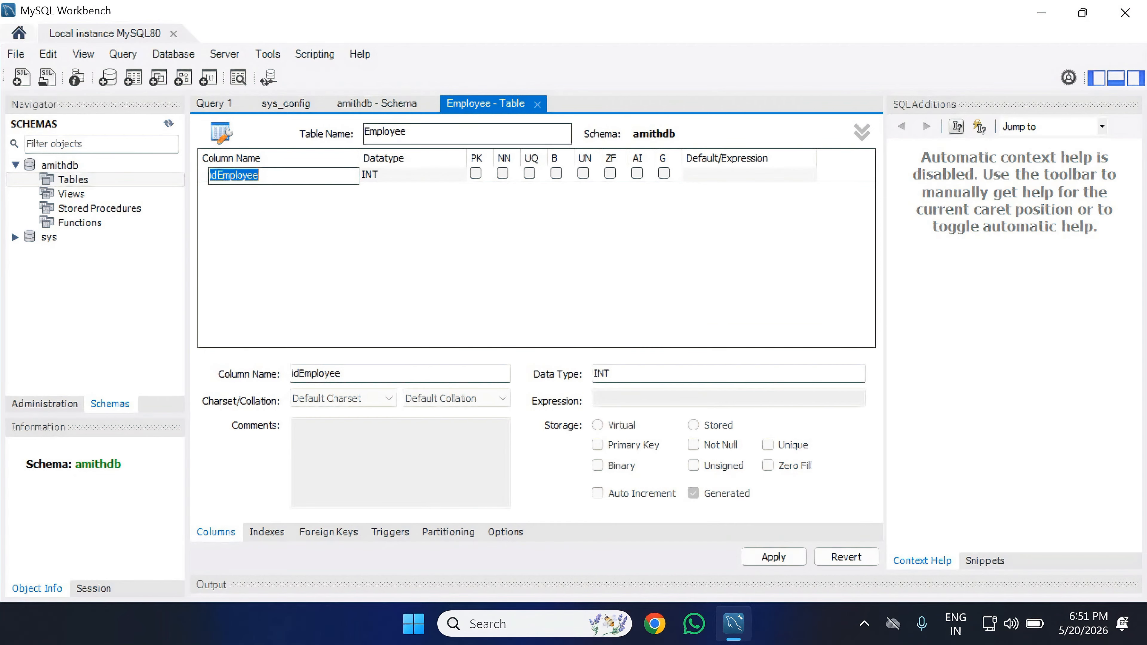
{"action": "type", "text": "Empid"}
{"action": "left_click", "coordinate": [387, 179]}
{"action": "left_click", "coordinate": [397, 177]}
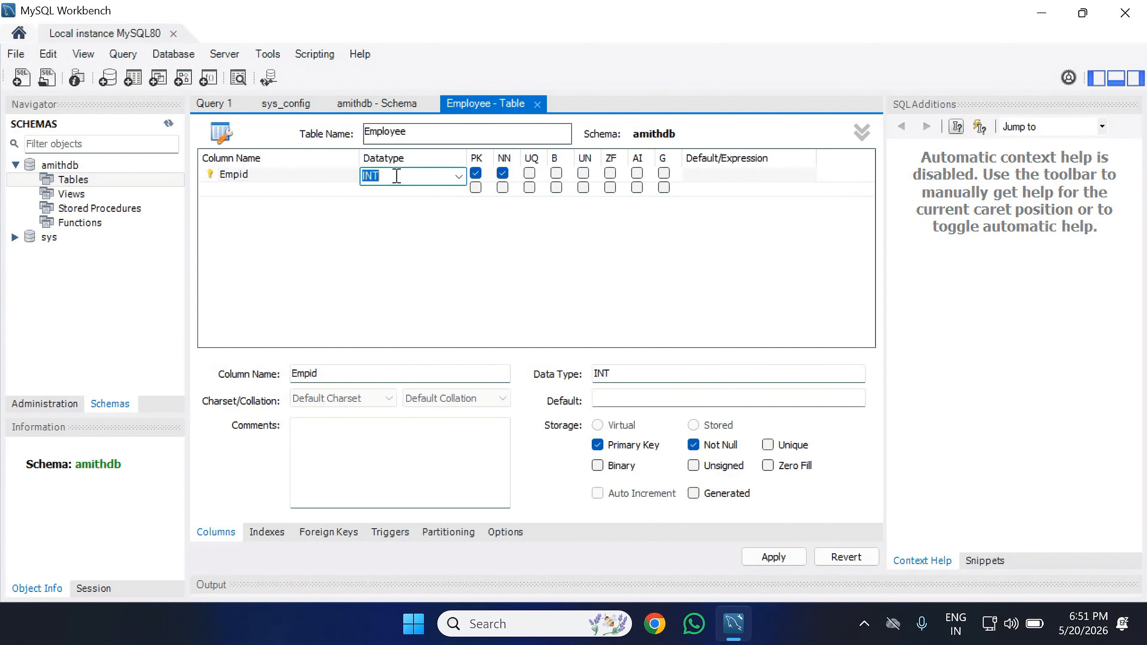
{"action": "left_click", "coordinate": [438, 178]}
Step: Add a second column EmpName with datatype VARCHAR(60) and mark it Not Null
{"action": "double_click", "coordinate": [221, 190]}
{"action": "key", "text": "BackSpace"}
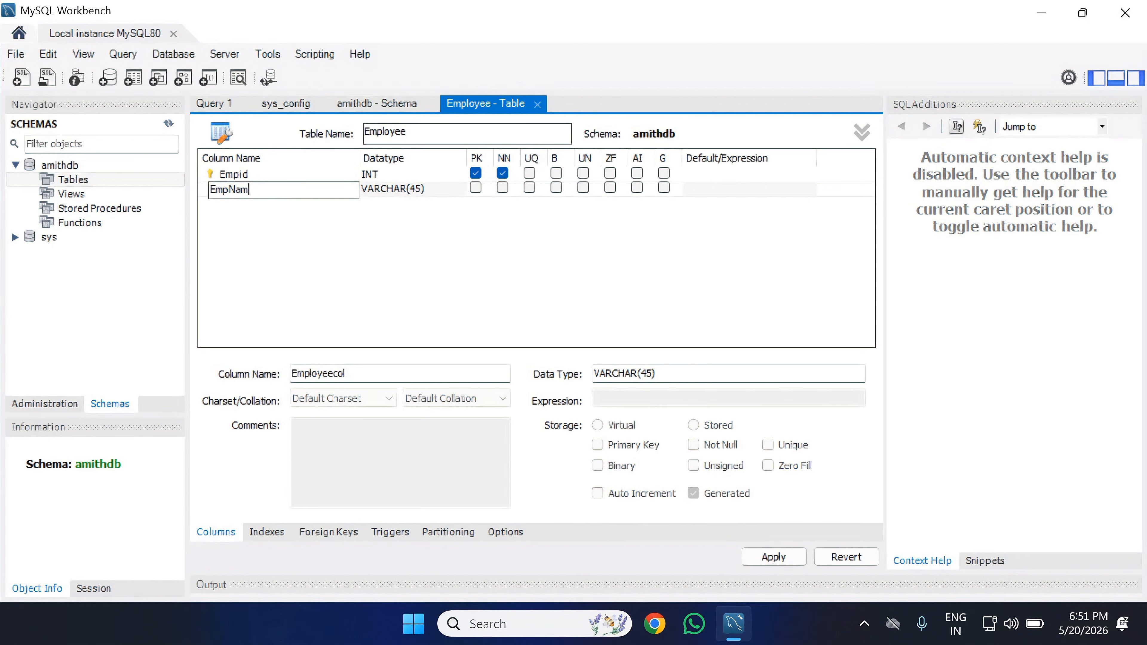
{"action": "left_click", "coordinate": [429, 188]}
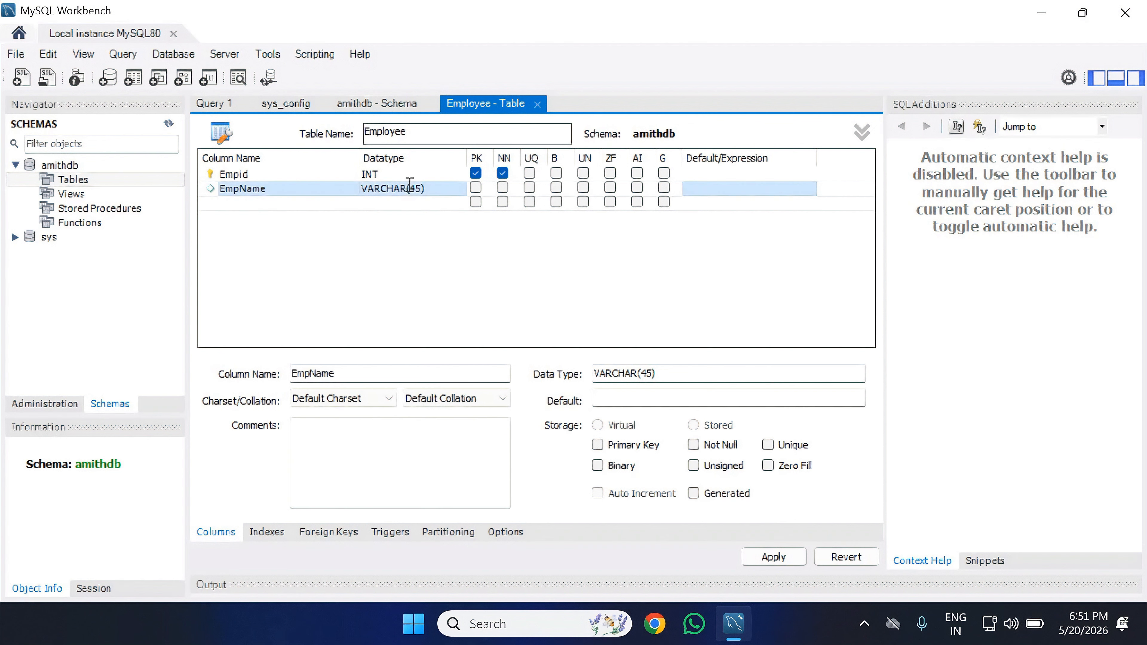
{"action": "left_click", "coordinate": [448, 195]}
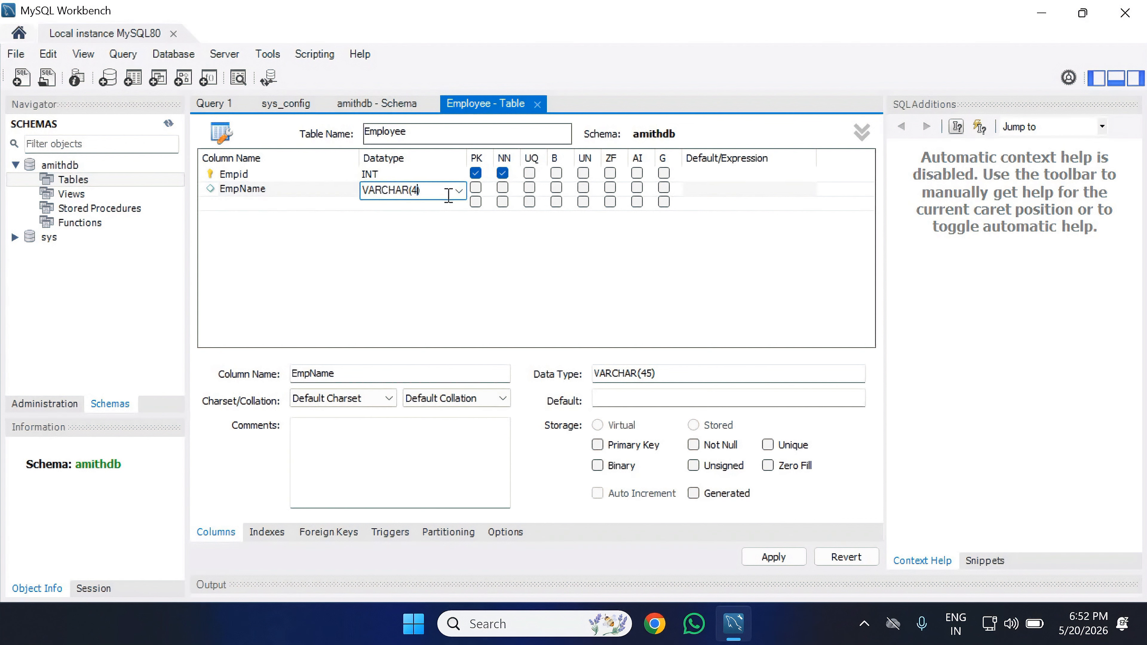
{"action": "type", "text": "60)"}
{"action": "left_click", "coordinate": [502, 189]}
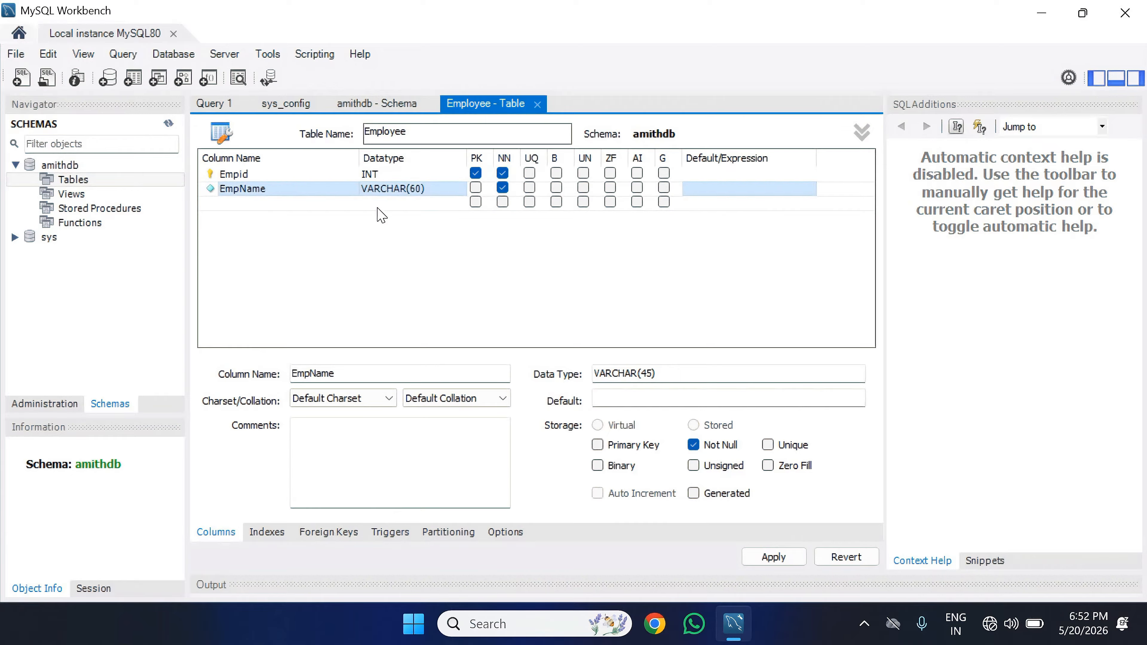
Step: Add a third column EmpAge with datatype INT and mark it Not Null
{"action": "double_click", "coordinate": [277, 208]}
{"action": "key", "text": "BackSpace"}
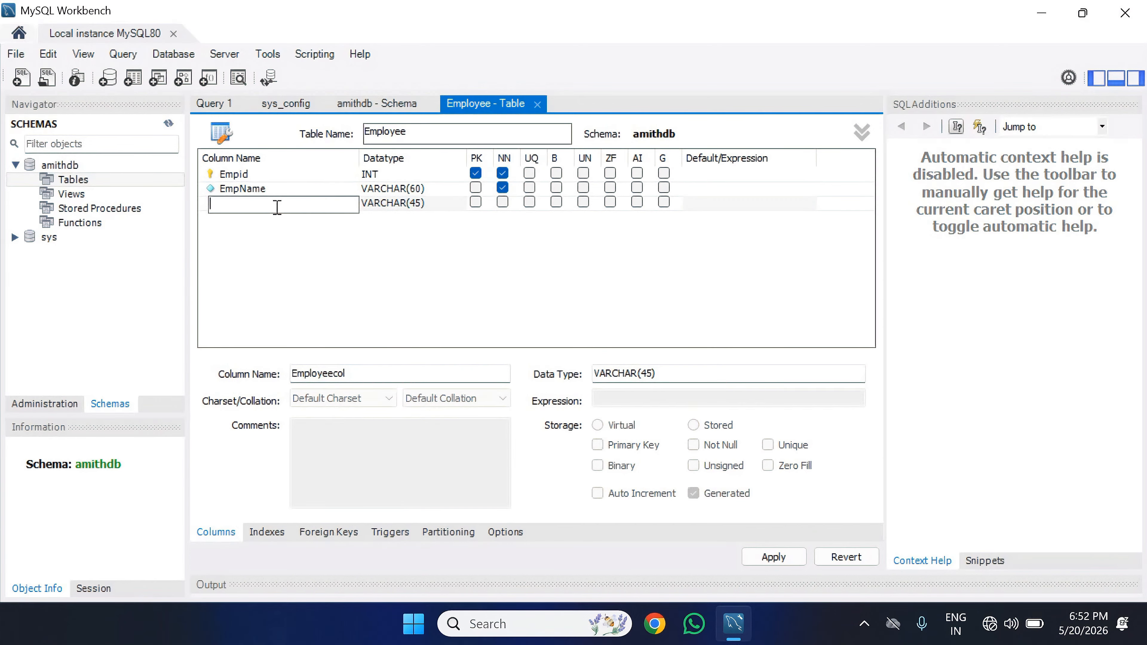
{"action": "left_click", "coordinate": [408, 207]}
{"action": "left_click", "coordinate": [420, 207]}
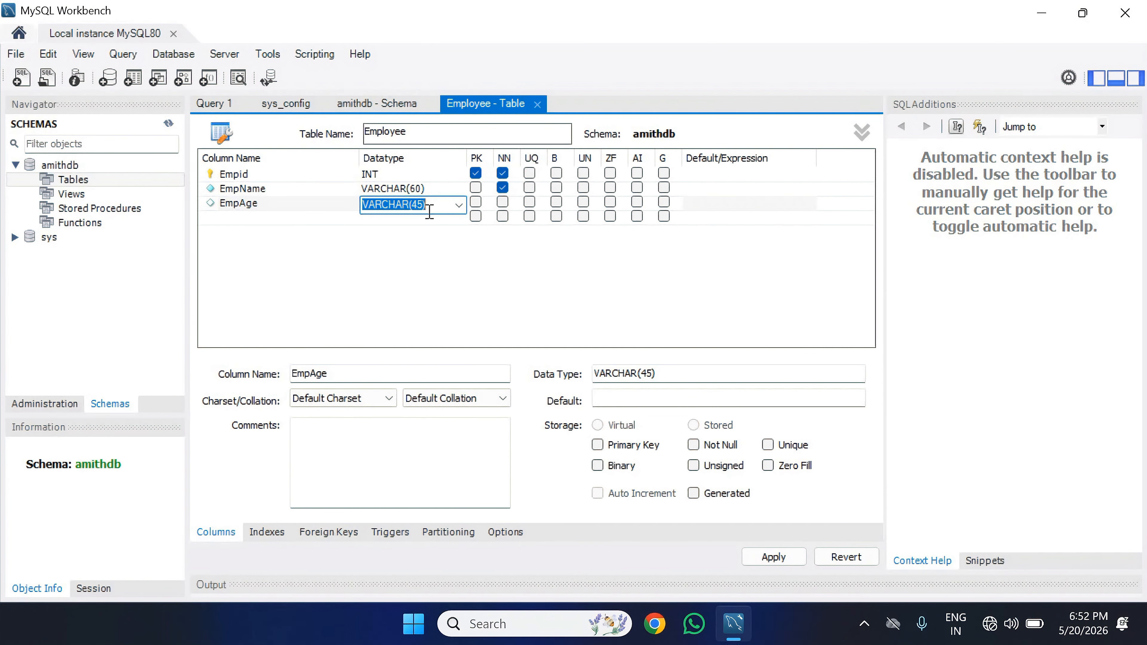
{"action": "left_click", "coordinate": [459, 206]}
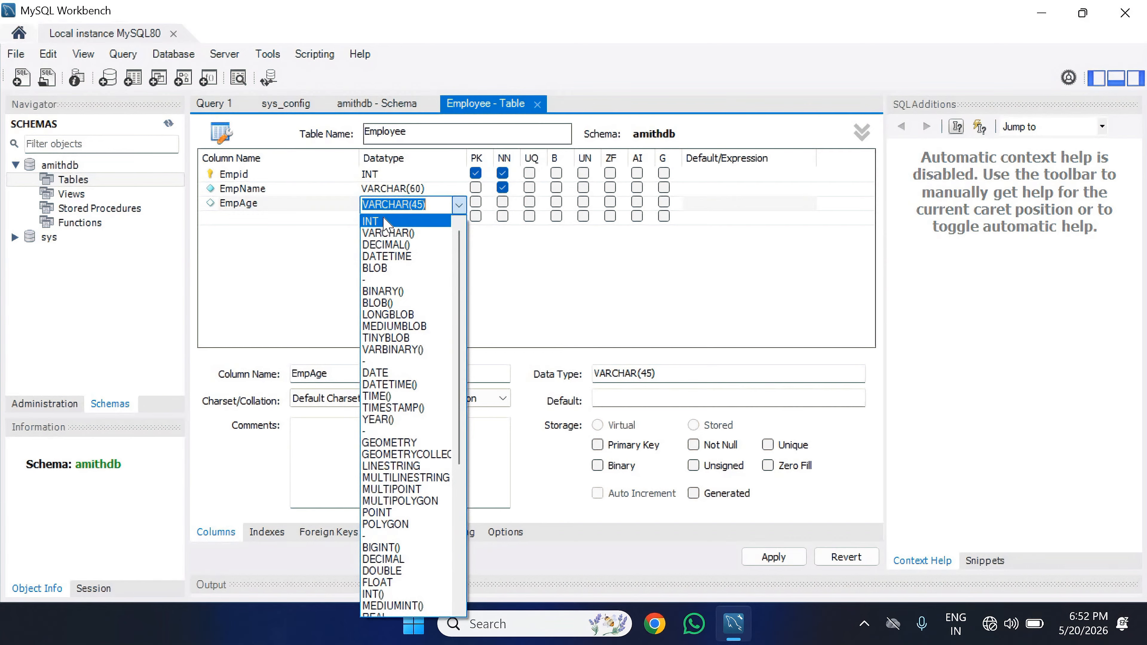
{"action": "left_click", "coordinate": [384, 222]}
{"action": "left_click", "coordinate": [423, 218]}
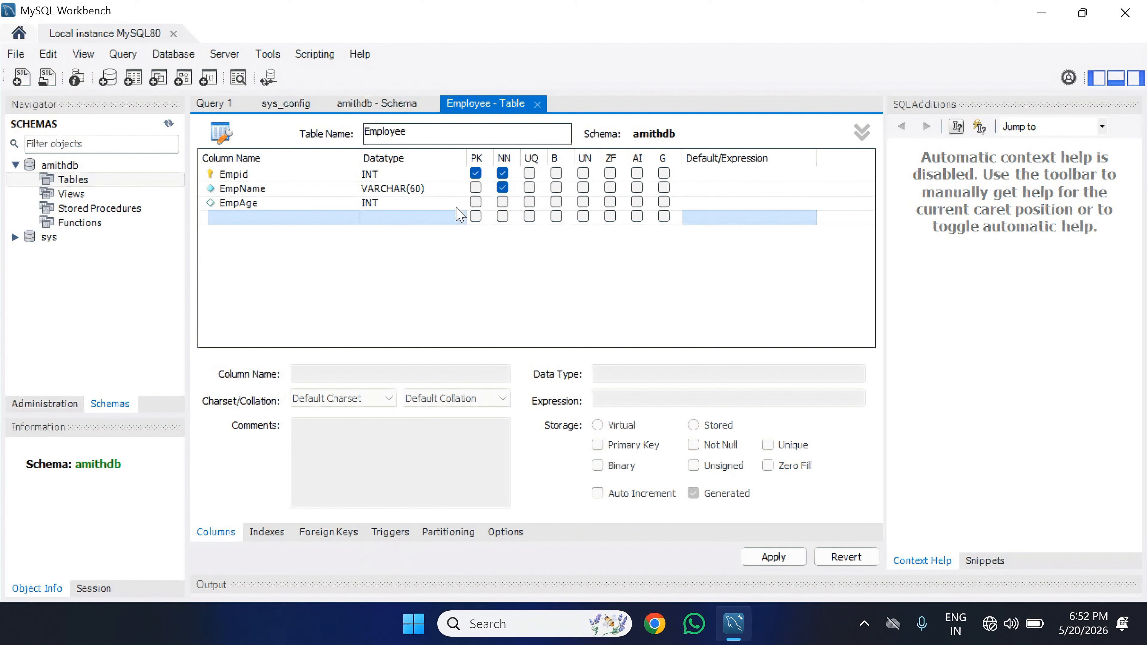
{"action": "left_click", "coordinate": [504, 202]}
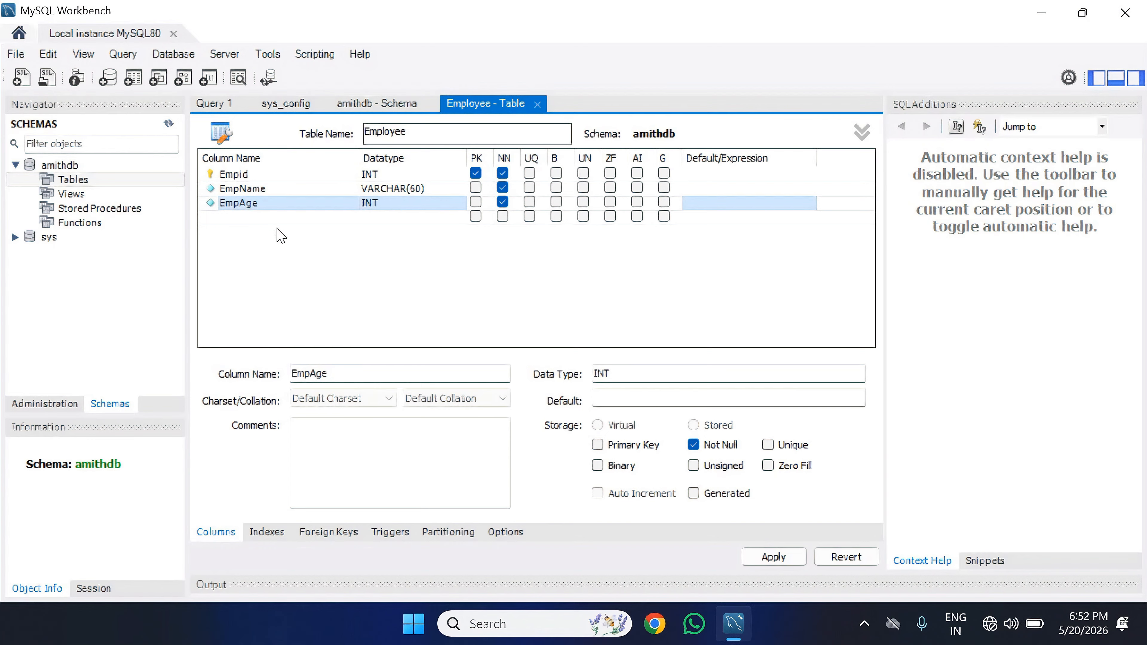
Step: Add a fourth column EmpDept with datatype VARCHAR(45) to the Employee table and mark it Not Null
{"action": "left_click", "coordinate": [248, 233]}
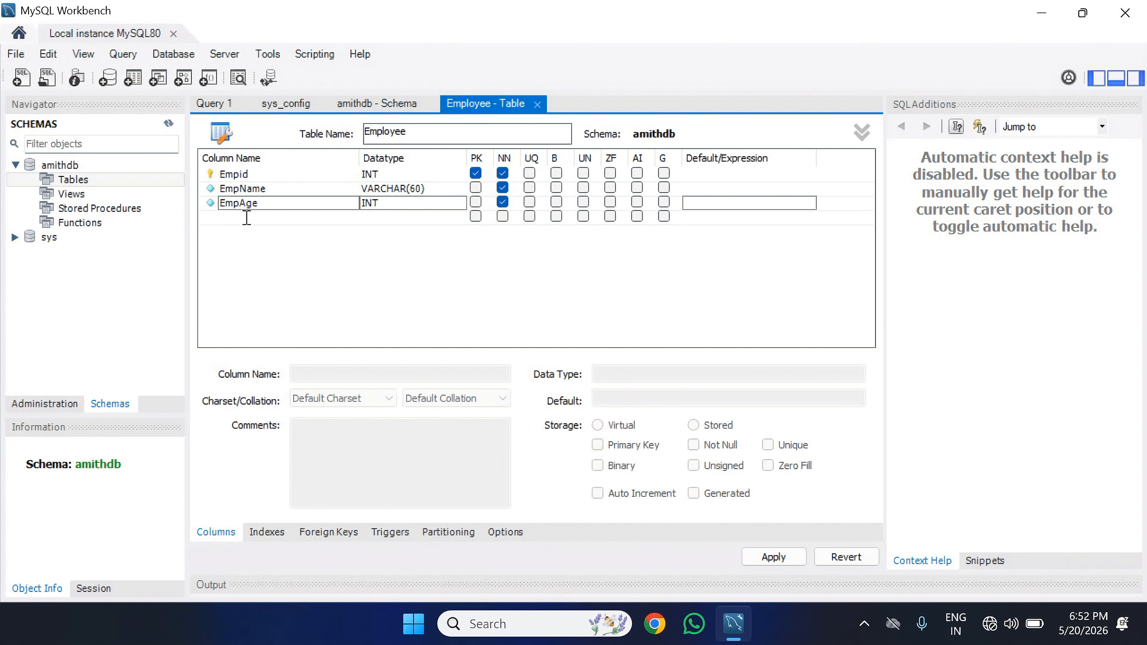
{"action": "left_click", "coordinate": [247, 218]}
{"action": "type", "text": "EmpDept"}
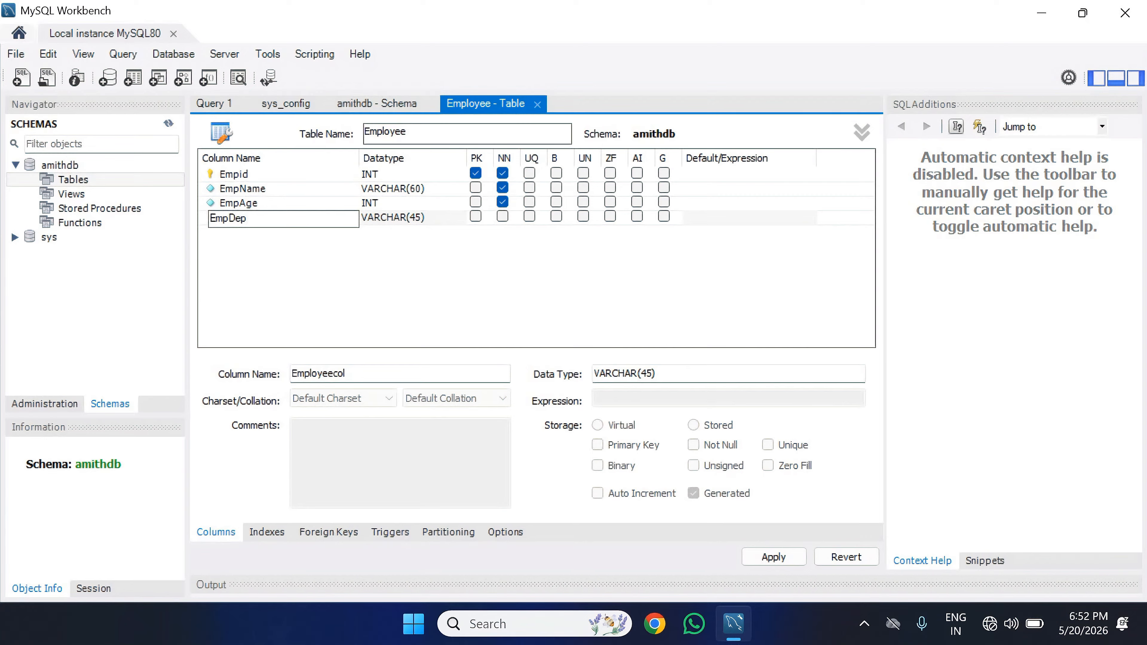
{"action": "left_click", "coordinate": [411, 222]}
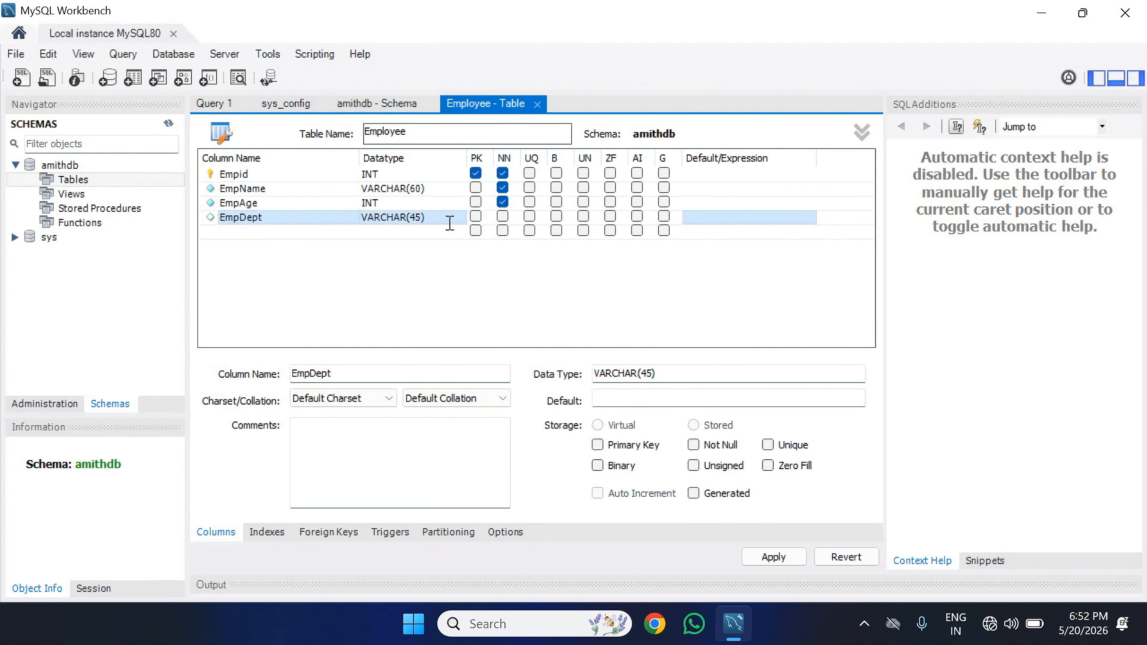
{"action": "left_click", "coordinate": [503, 216]}
Step: Apply the Employee table definition to the amithdb database and finish the SQL script wizard
{"action": "left_click", "coordinate": [772, 558]}
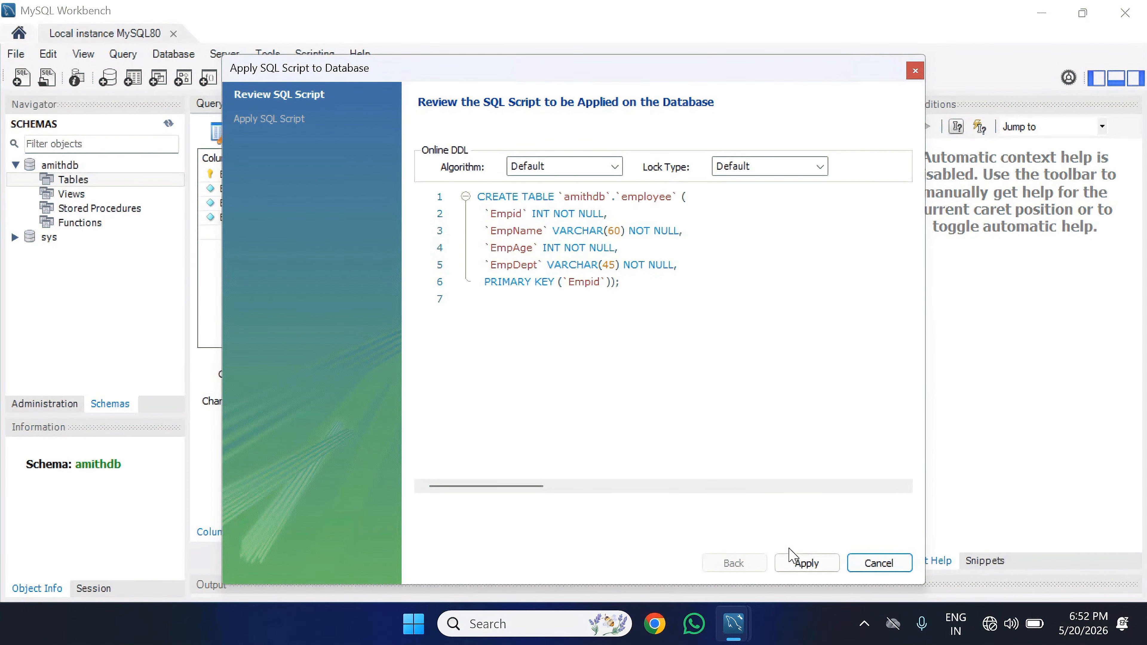
{"action": "left_click", "coordinate": [804, 565]}
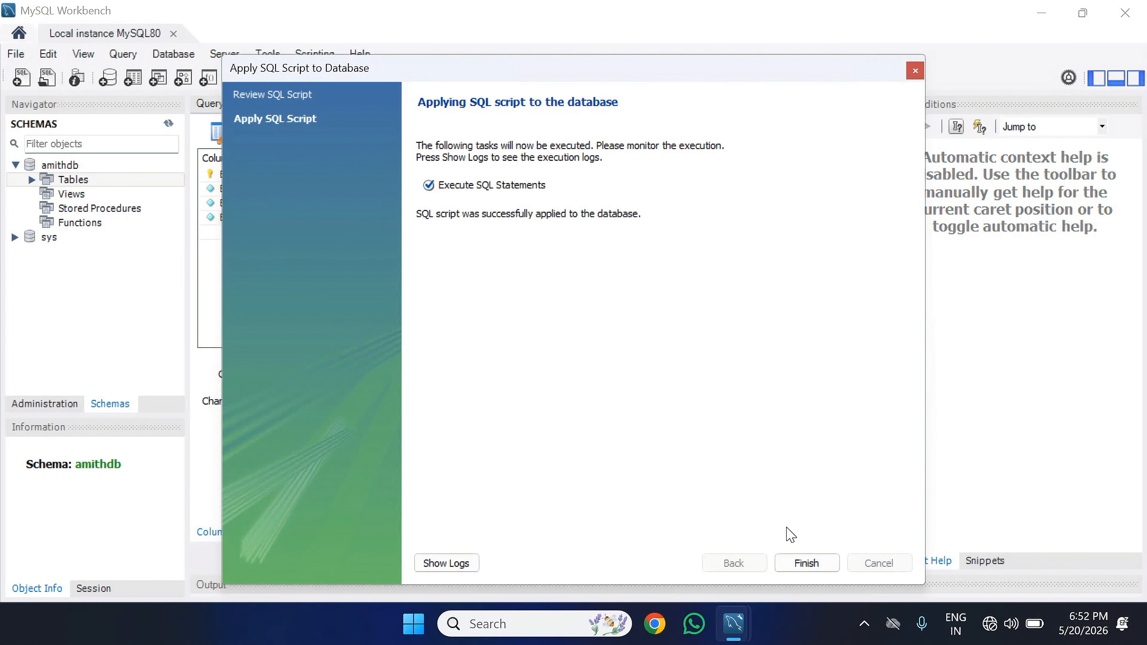
{"action": "left_click", "coordinate": [807, 564]}
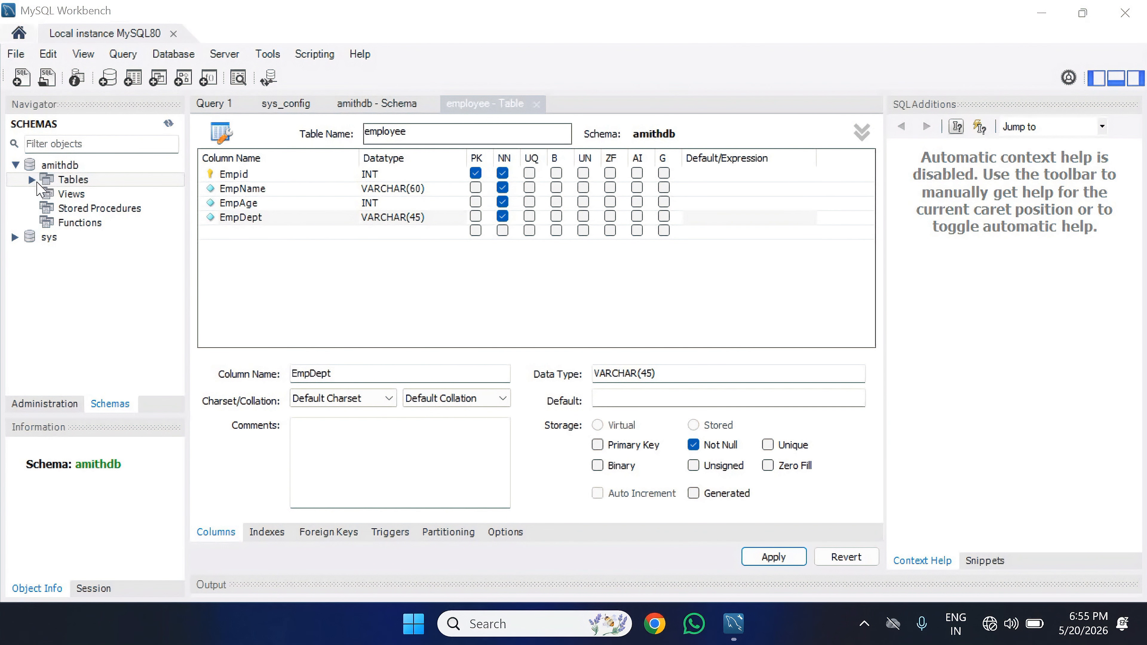
Step: Open the employee table's data from the amithdb tables in an editable result grid
{"action": "double_click", "coordinate": [49, 183]}
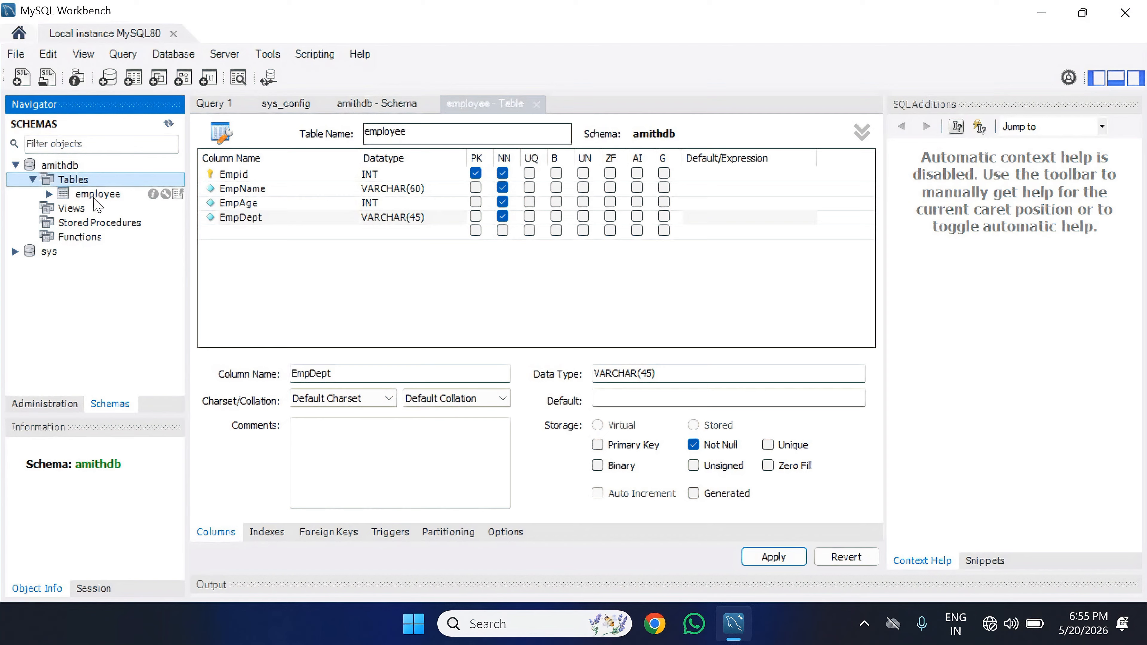
{"action": "left_click", "coordinate": [117, 195]}
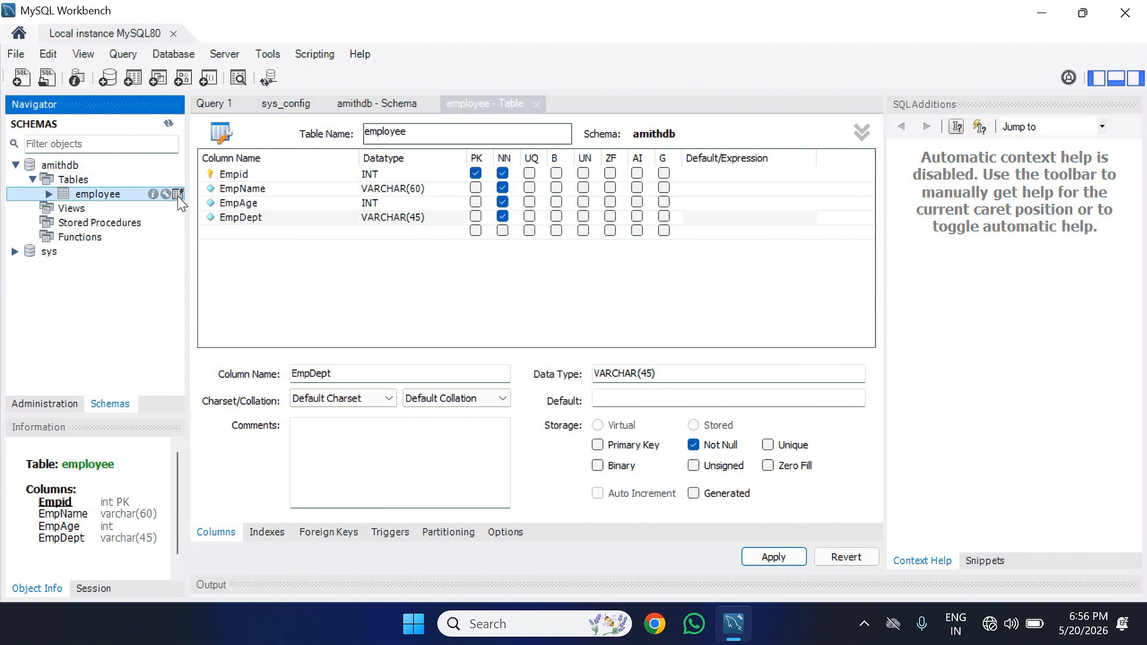
{"action": "left_click", "coordinate": [178, 195]}
Step: Fill the first employee row with Empid 01, the employee's name, EmpAge 18 and EmpDept Gpt
{"action": "left_click", "coordinate": [230, 417]}
{"action": "left_click", "coordinate": [230, 418]}
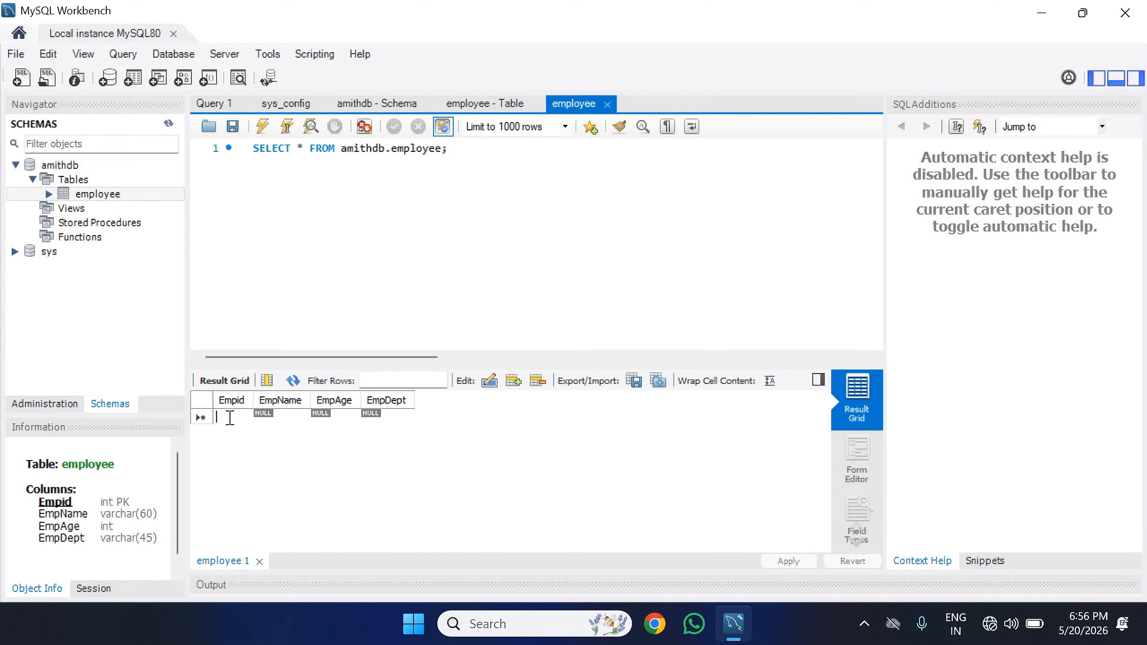
{"action": "type", "text": "01"}
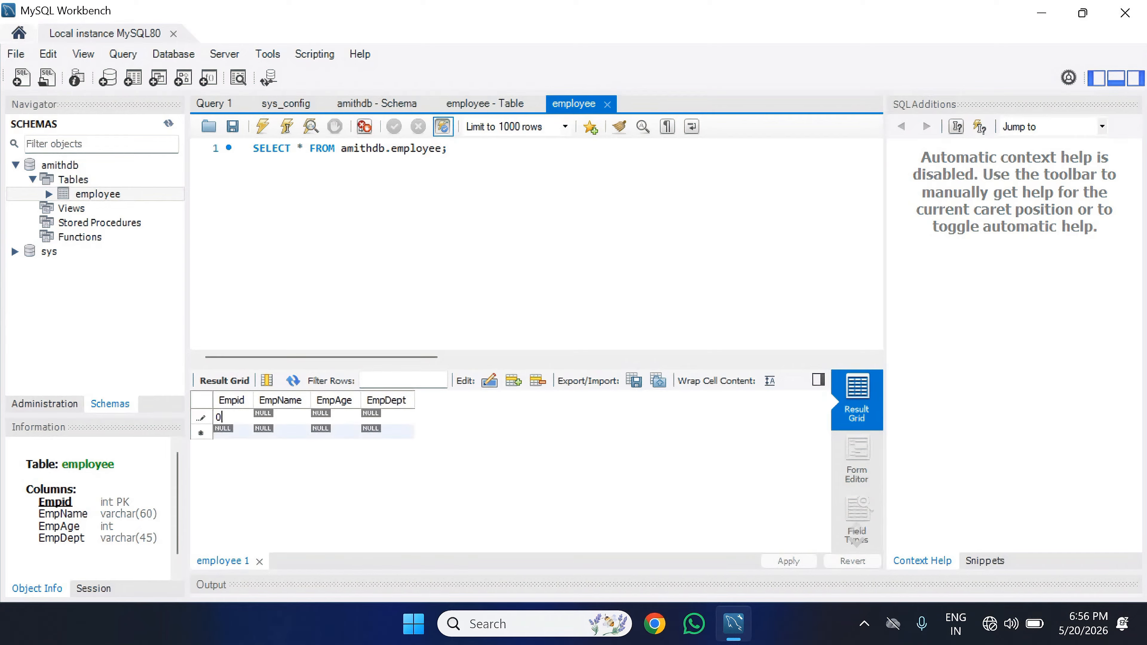
{"action": "double_click", "coordinate": [292, 415]}
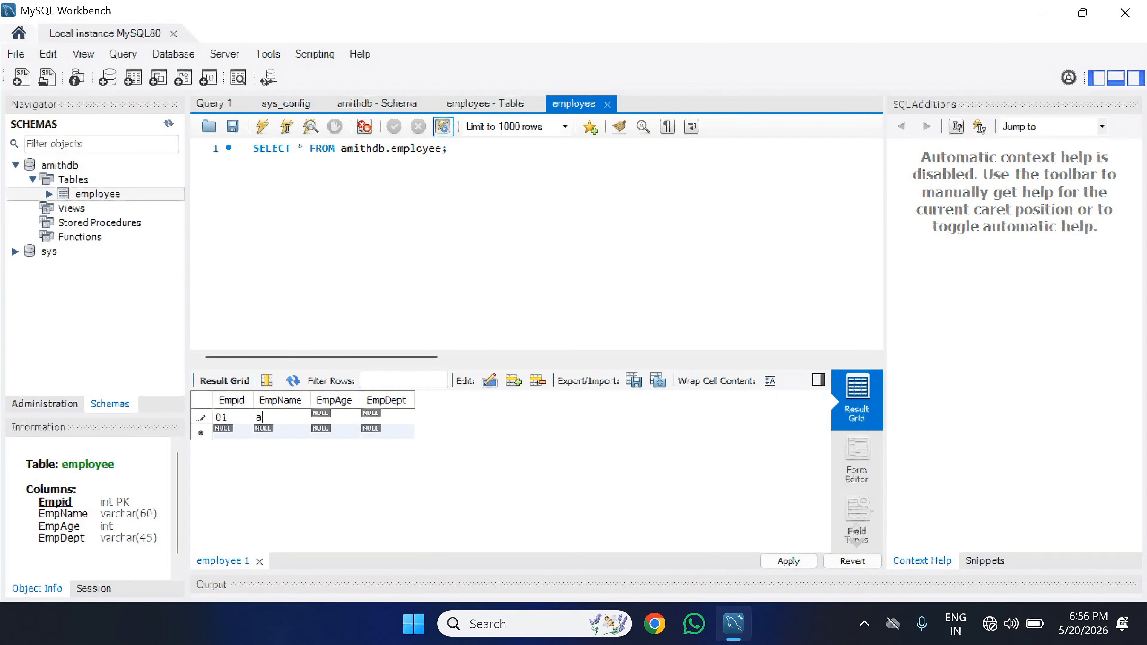
{"action": "type", "text": "amith"}
{"action": "double_click", "coordinate": [342, 413]}
{"action": "type", "text": "18"}
{"action": "key", "text": "Return"}
{"action": "double_click", "coordinate": [387, 418]}
{"action": "type", "text": "Gpt"}
Step: Fill the second employee row with Empid 02, the employee's name, EmpAge 19 and EmpDept finance
{"action": "double_click", "coordinate": [229, 430]}
{"action": "type", "text": "02"}
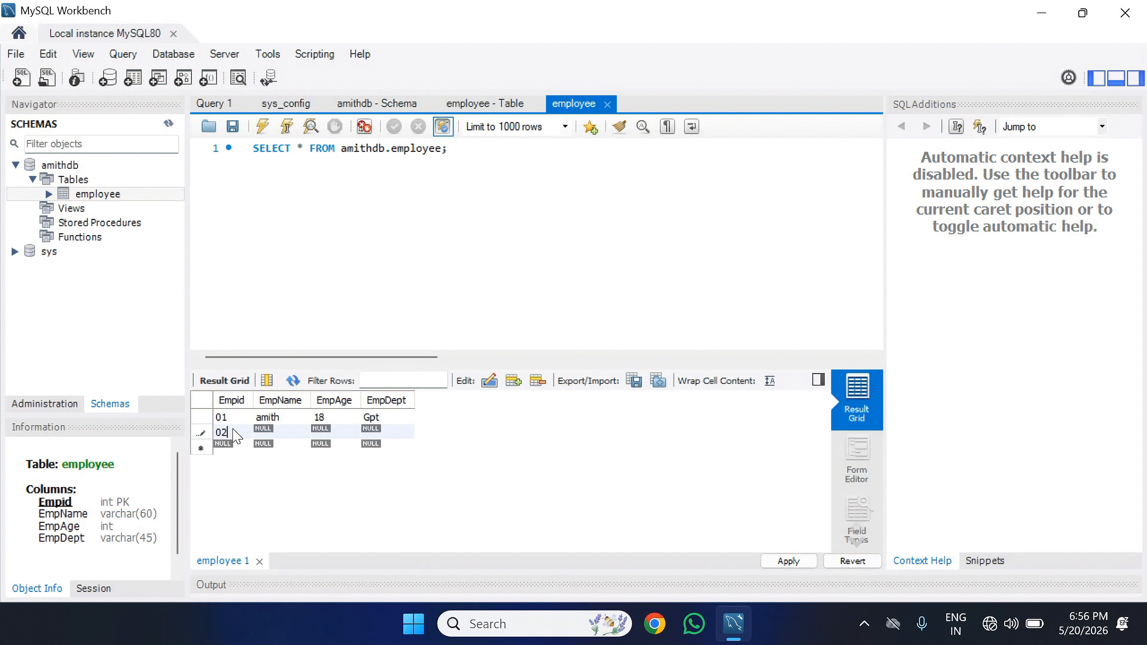
{"action": "key", "text": "Tab"}
{"action": "type", "text": "Ambu"}
{"action": "key", "text": "Tab"}
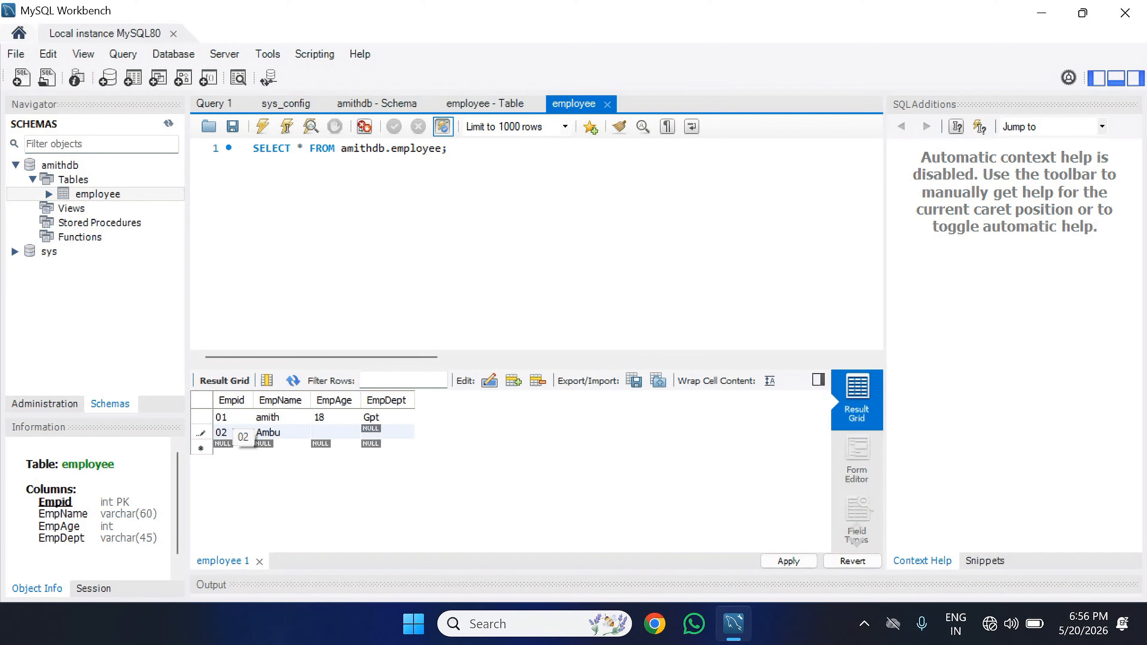
{"action": "type", "text": "19"}
{"action": "key", "text": "Tab"}
{"action": "type", "text": "finance"}
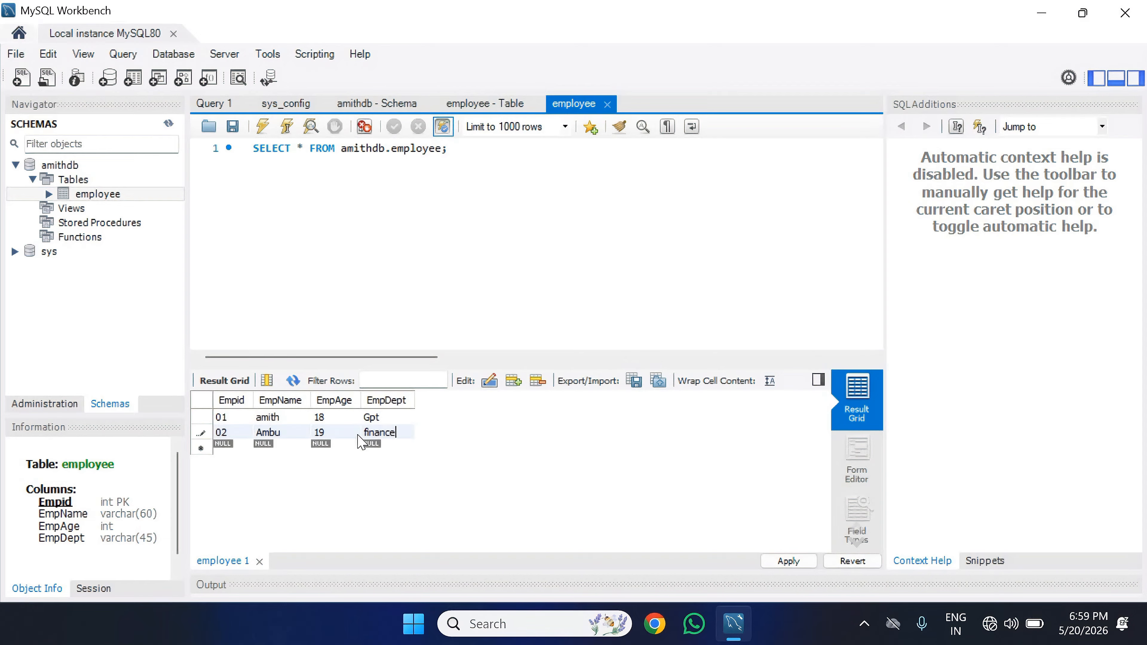
Step: Fill the third employee row with Empid 03, the employee's name, EmpAge 20 and EmpDept marking
{"action": "double_click", "coordinate": [222, 446]}
{"action": "type", "text": "03"}
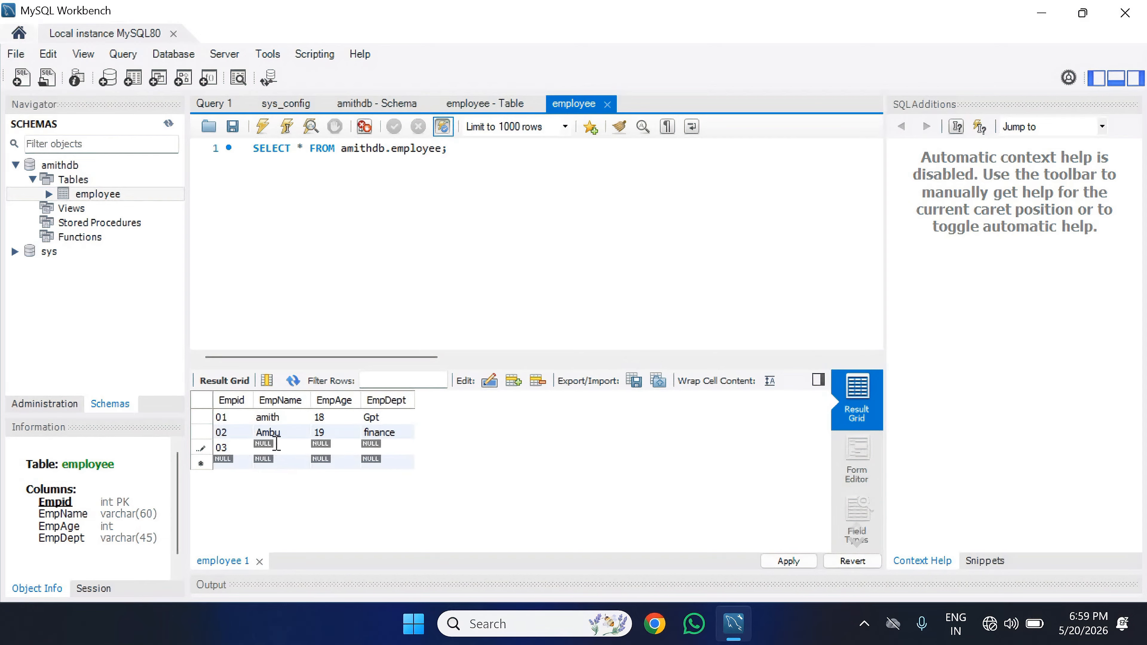
{"action": "double_click", "coordinate": [276, 445]}
{"action": "type", "text": "Shanu"}
{"action": "double_click", "coordinate": [324, 446]}
{"action": "type", "text": "20"}
{"action": "double_click", "coordinate": [379, 451]}
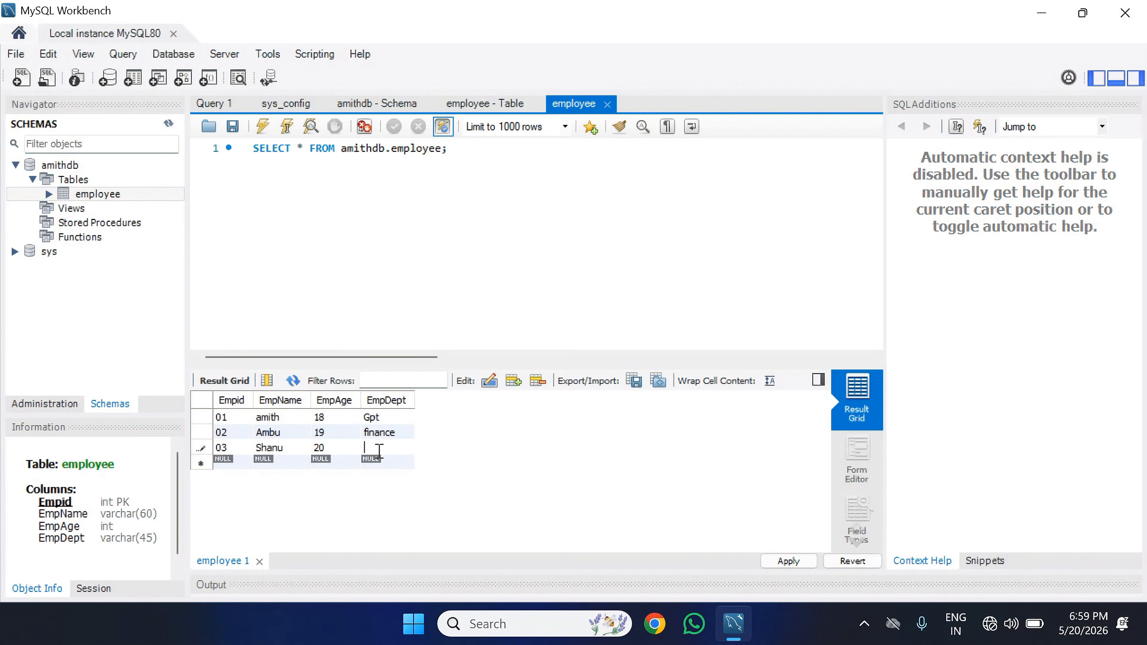
{"action": "type", "text": "m"}
{"action": "type", "text": "arg"}
{"action": "type", "text": "king"}
Step: Fill the fourth employee row with Empid 04, the employee's name, EmpAge 24 and EmpDept it
{"action": "double_click", "coordinate": [222, 460]}
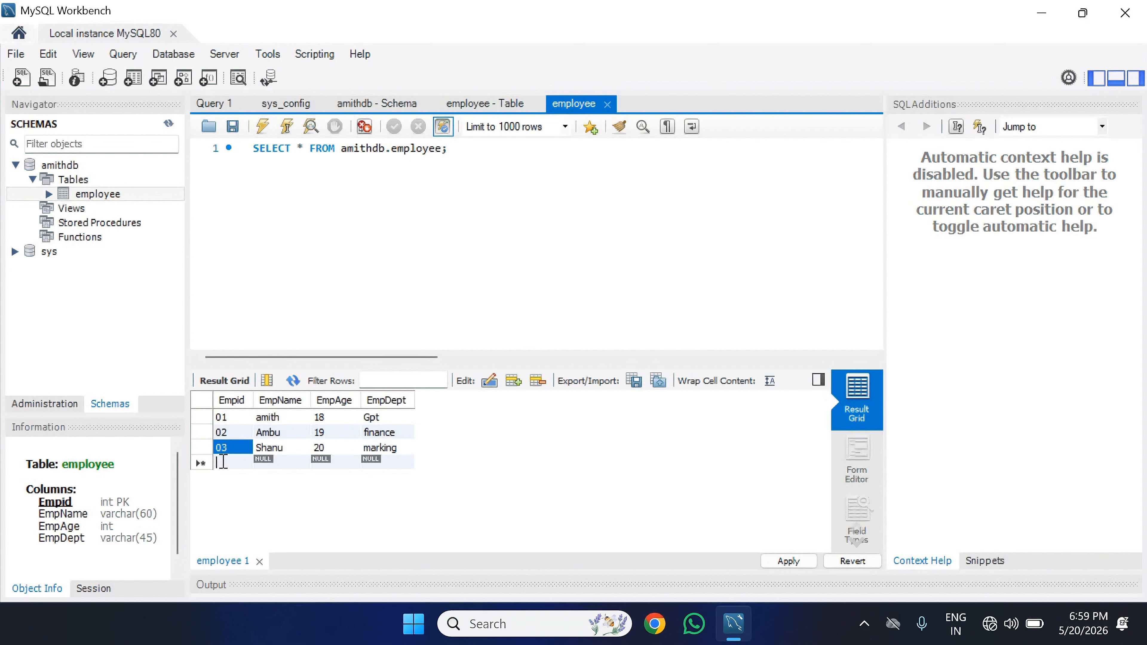
{"action": "type", "text": "04"}
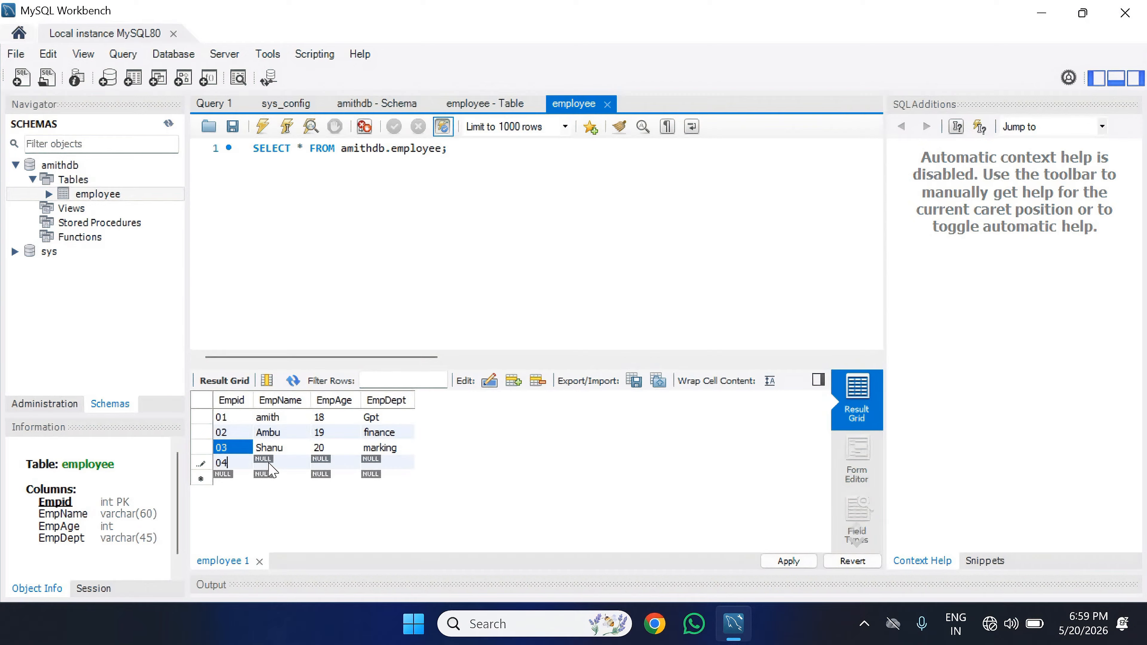
{"action": "double_click", "coordinate": [269, 461]}
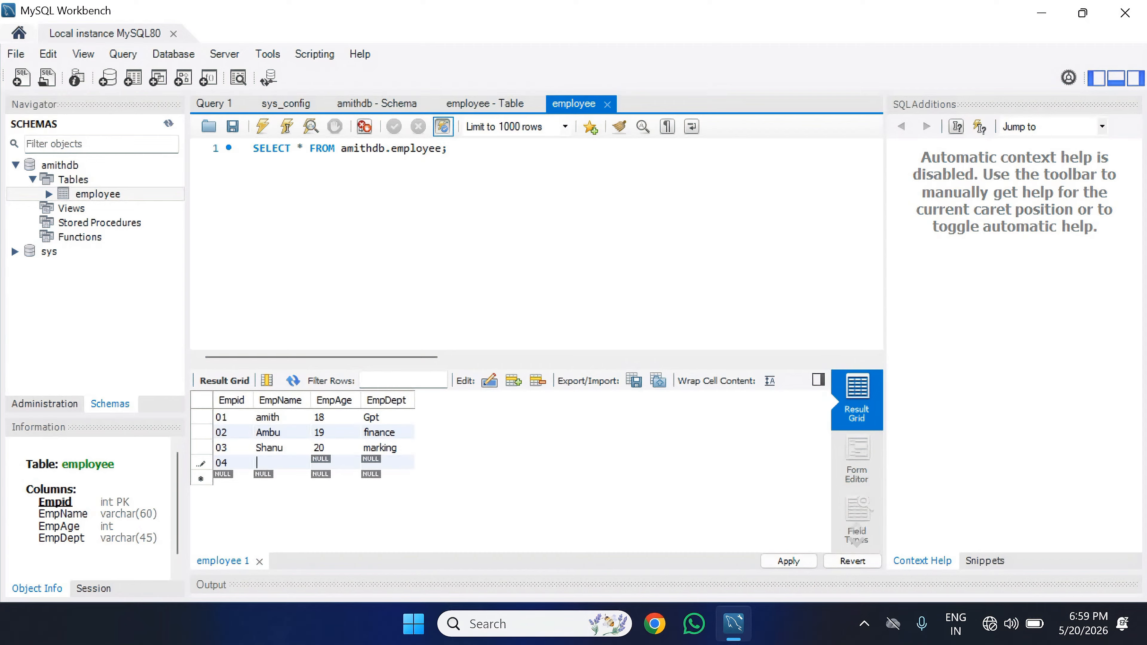
{"action": "type", "text": "rpoo"}
{"action": "key", "text": "BackSpace"}
{"action": "key", "text": "BackSpace"}
{"action": "type", "text": "po"}
{"action": "double_click", "coordinate": [337, 463]}
{"action": "type", "text": "24"}
{"action": "double_click", "coordinate": [391, 463]}
{"action": "type", "text": "i"}
Step: Review the INSERT statements for the new employee rows and apply them to the database
{"action": "left_click", "coordinate": [792, 563]}
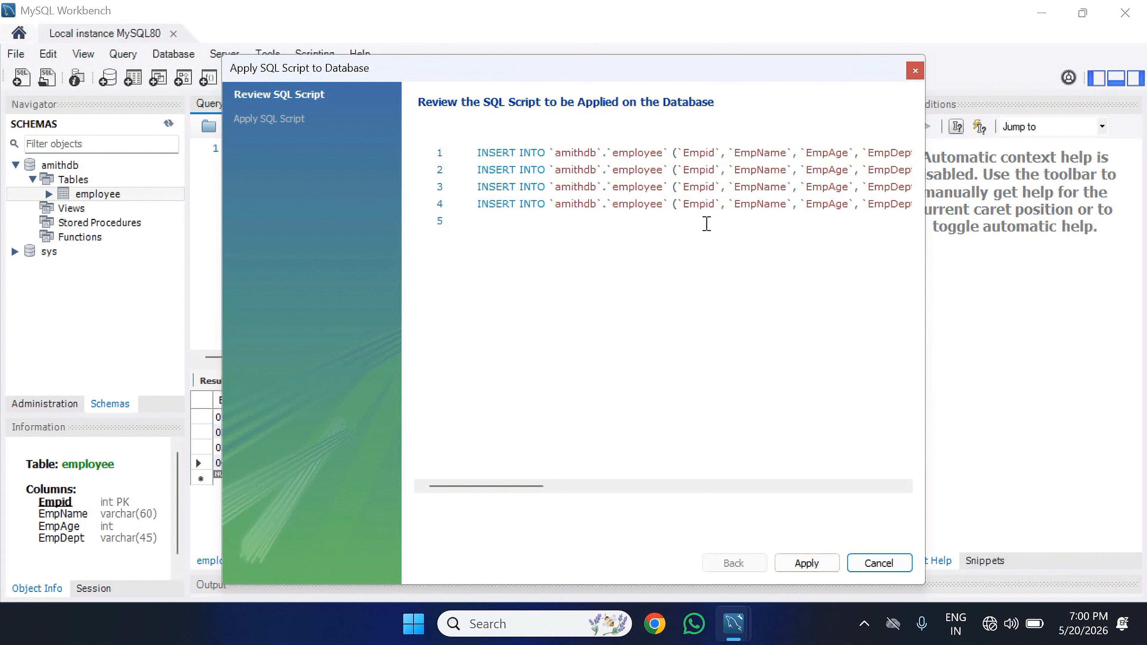
{"action": "mouse_move", "coordinate": [559, 483]}
{"action": "left_mouse_down"}
{"action": "mouse_move", "coordinate": [604, 484]}
{"action": "mouse_move", "coordinate": [563, 483]}
{"action": "left_mouse_up"}
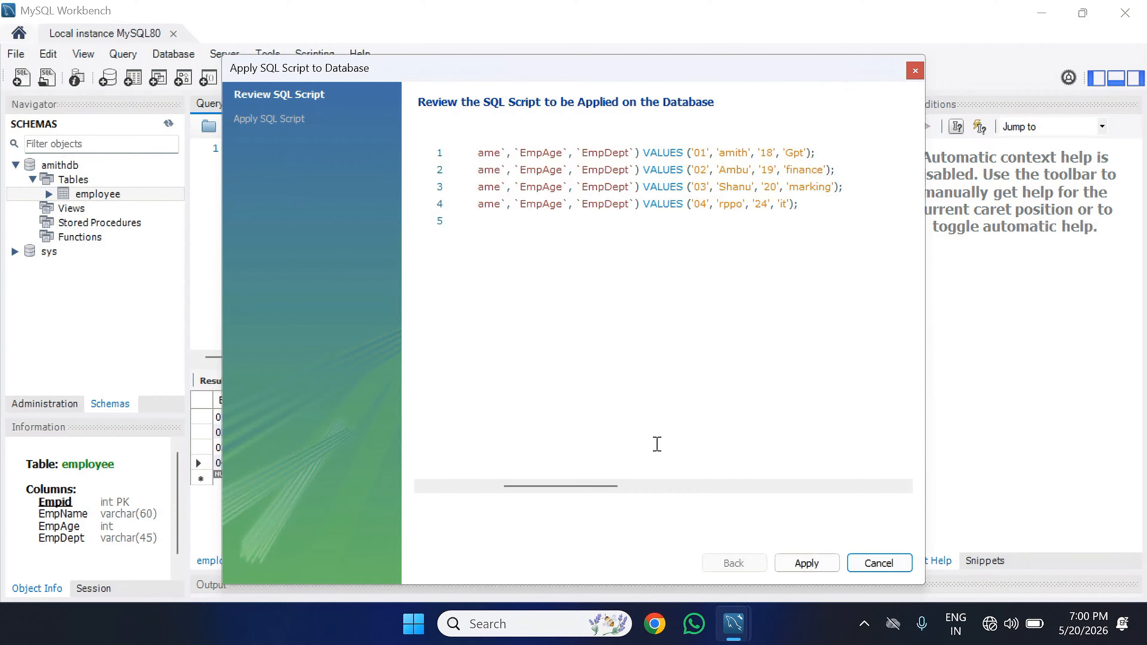
{"action": "left_click", "coordinate": [804, 573]}
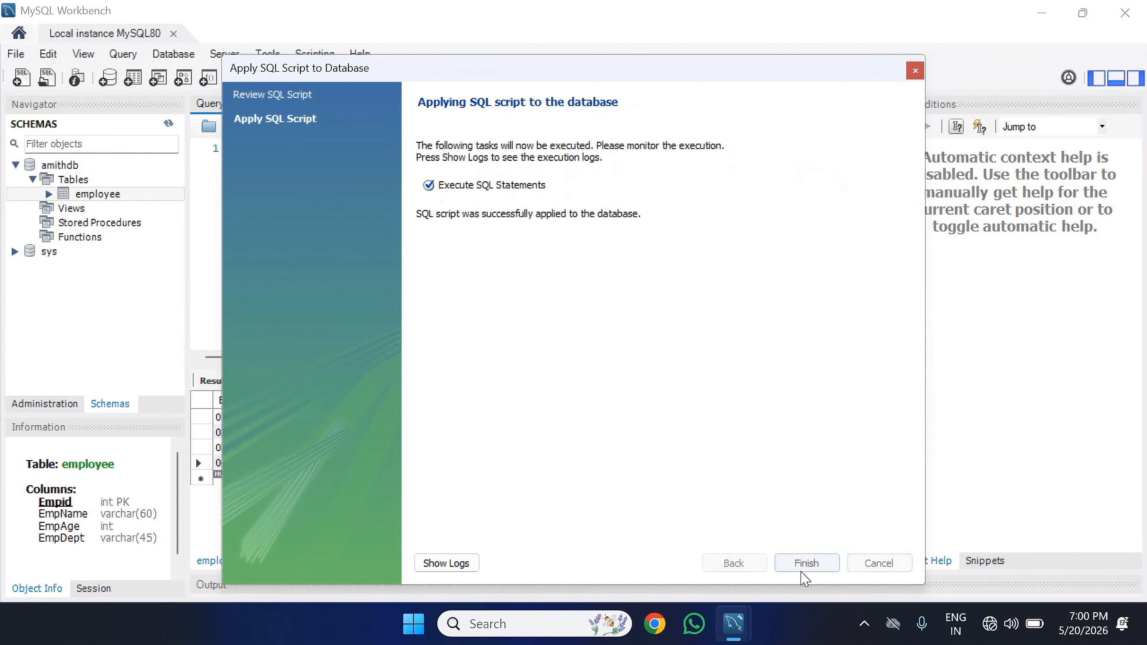
{"action": "left_click", "coordinate": [807, 563]}
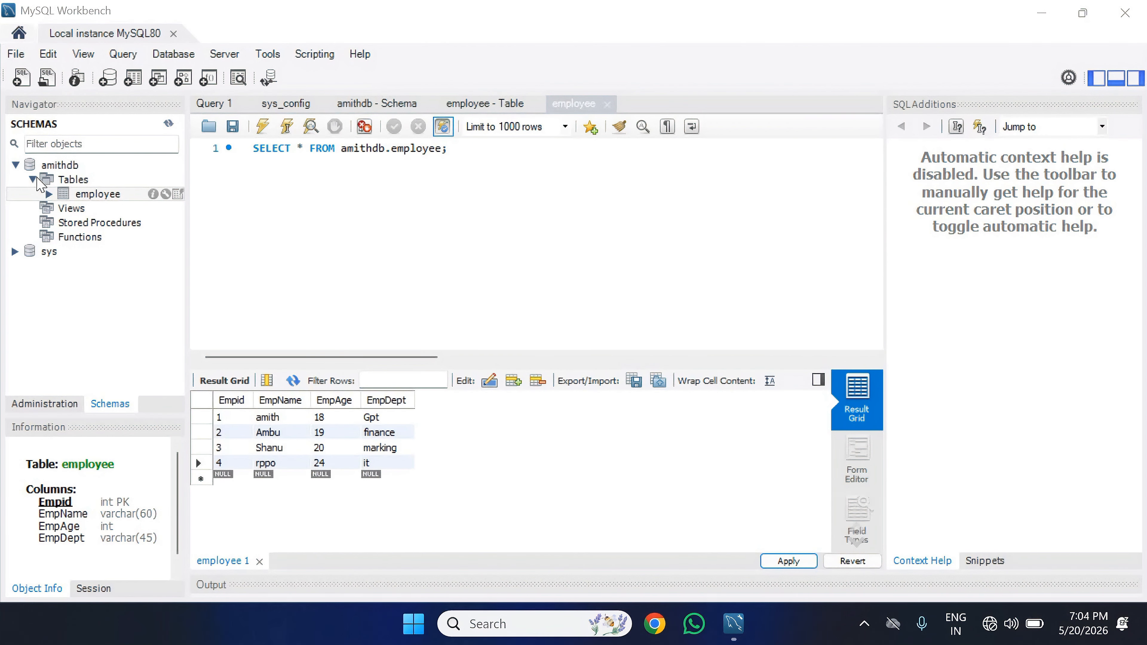
Step: Create a new table named Depatment in the amithdb schema and collapse the table header details
{"action": "left_click", "coordinate": [41, 180]}
{"action": "left_click", "coordinate": [50, 195]}
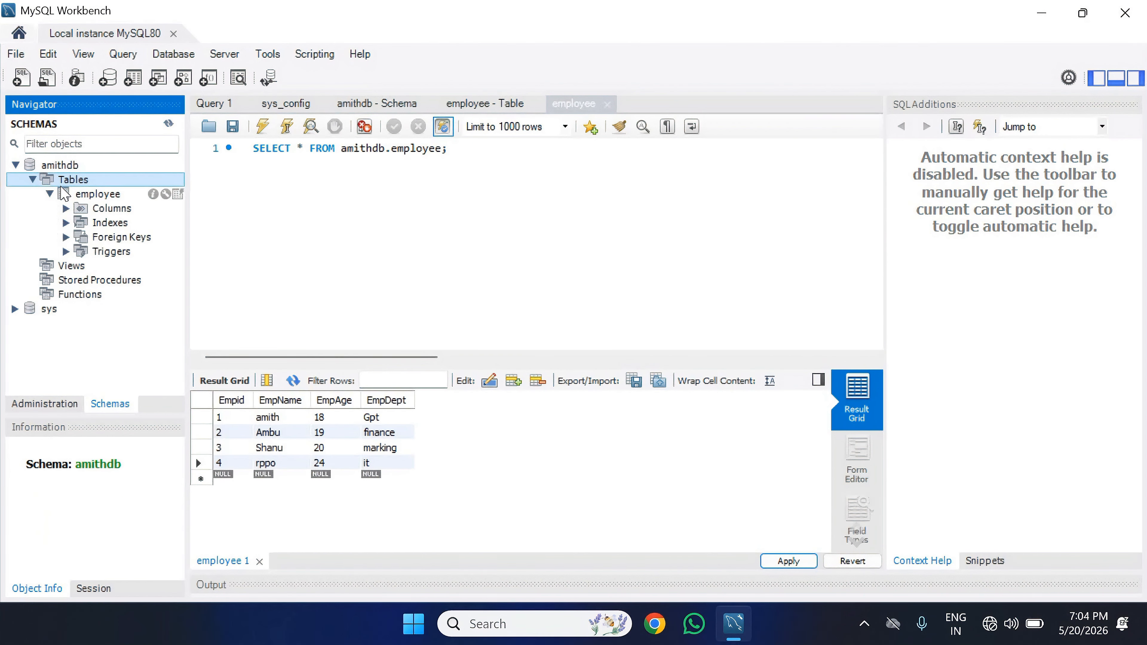
{"action": "left_click", "coordinate": [49, 194]}
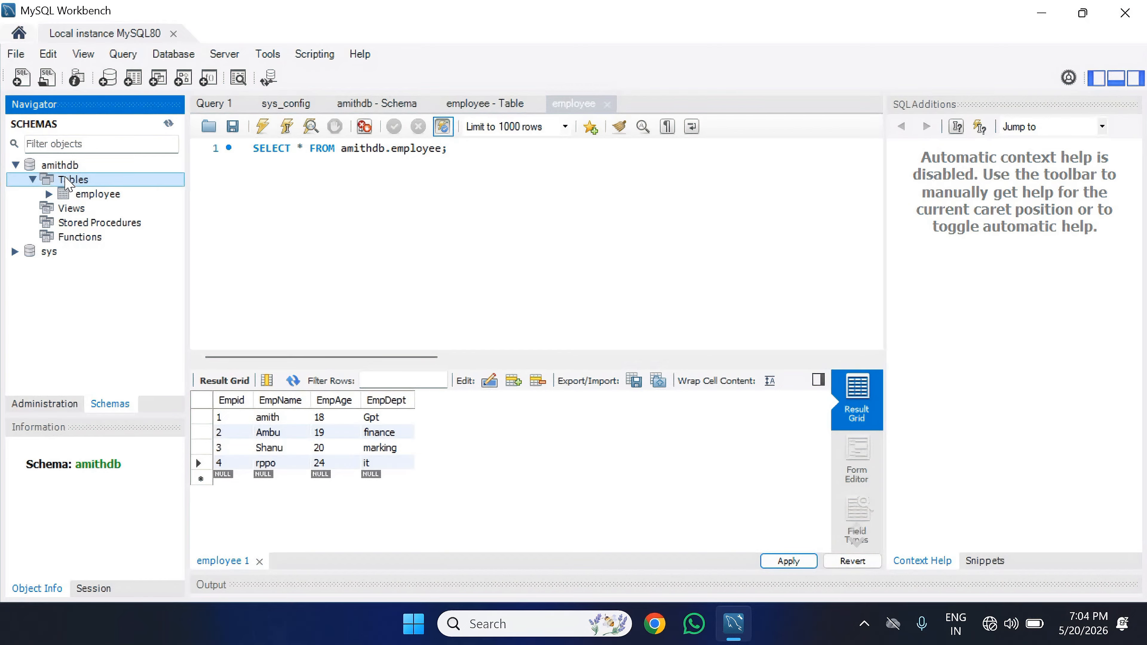
{"action": "right_click", "coordinate": [68, 184]}
{"action": "left_click", "coordinate": [221, 192]}
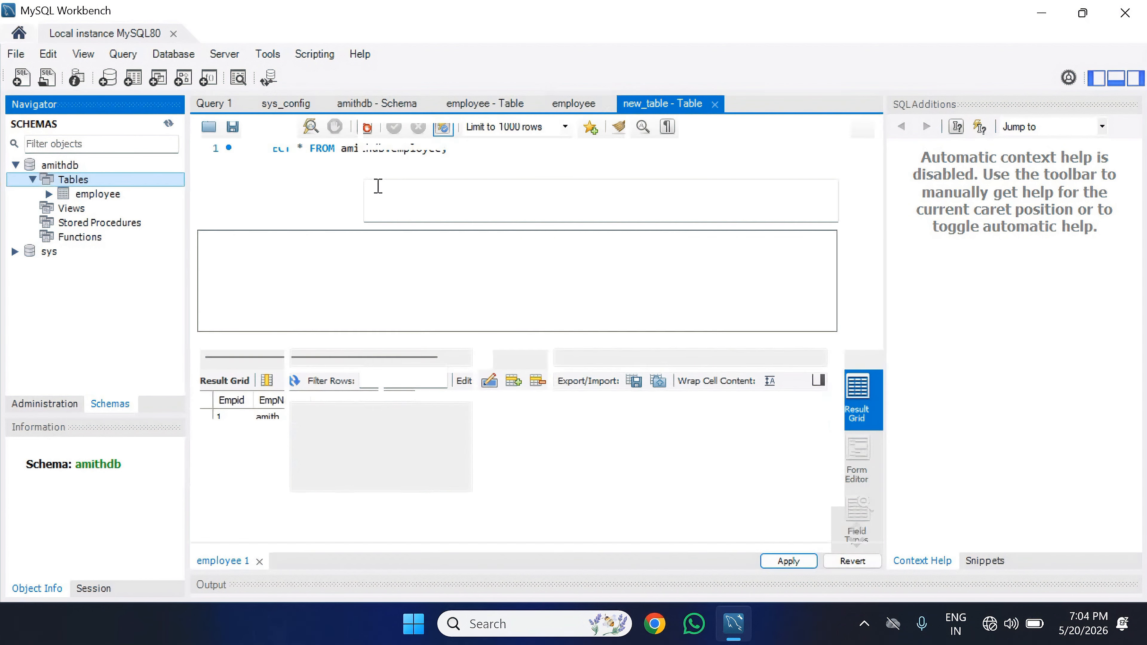
{"action": "key", "text": "BackSpace"}
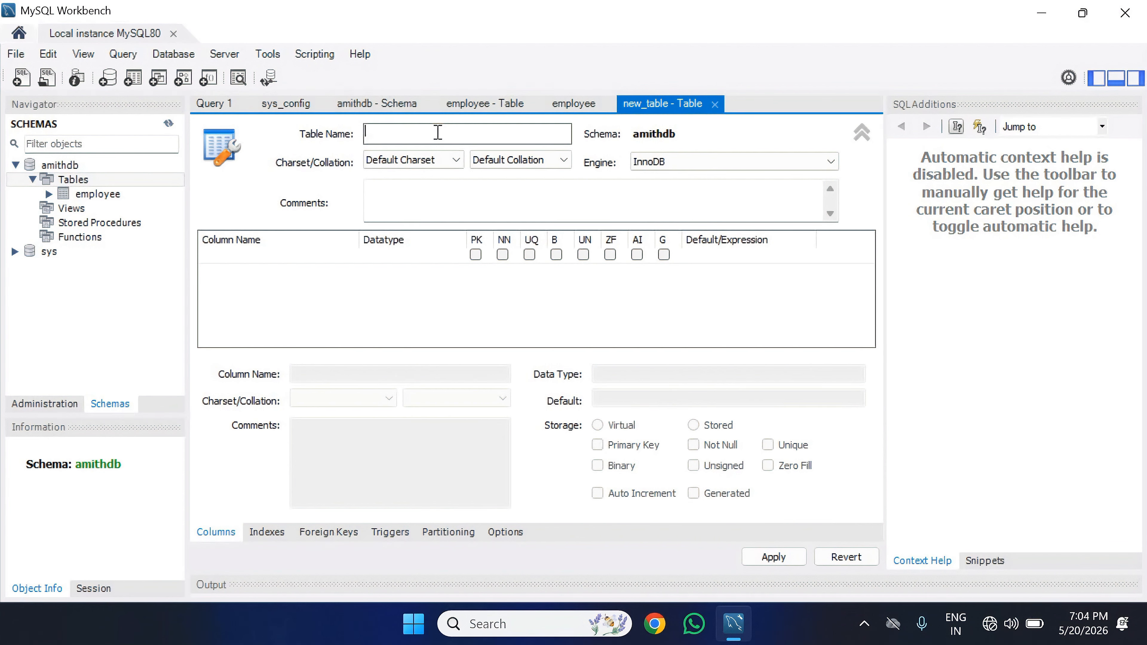
{"action": "type", "text": "Depatment"}
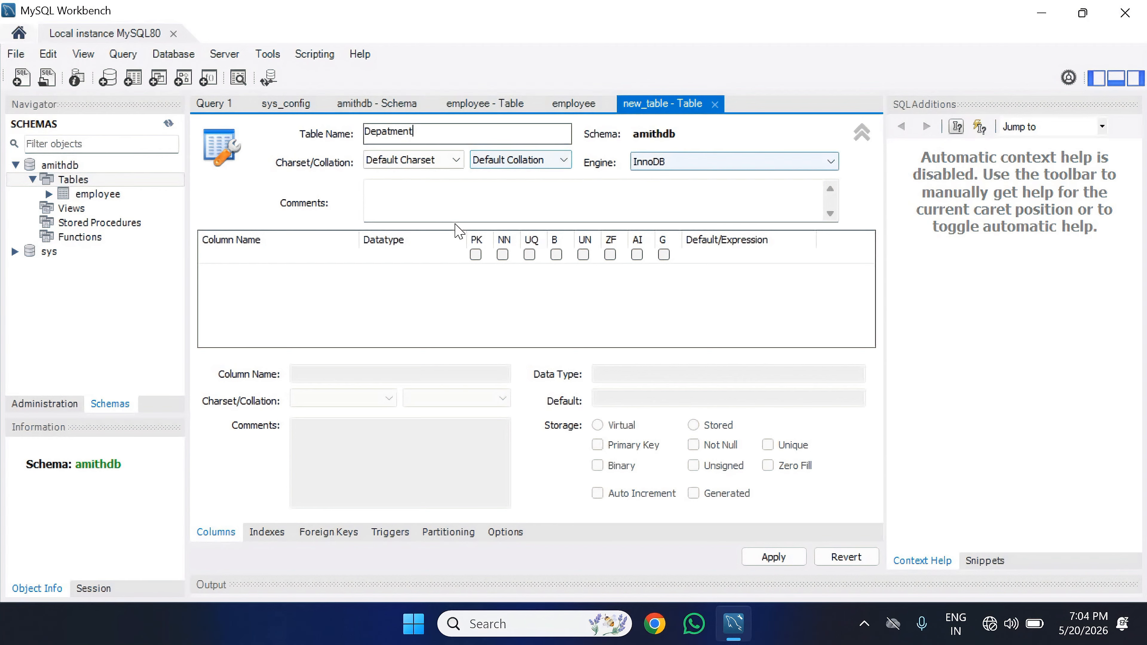
{"action": "left_click", "coordinate": [862, 132]}
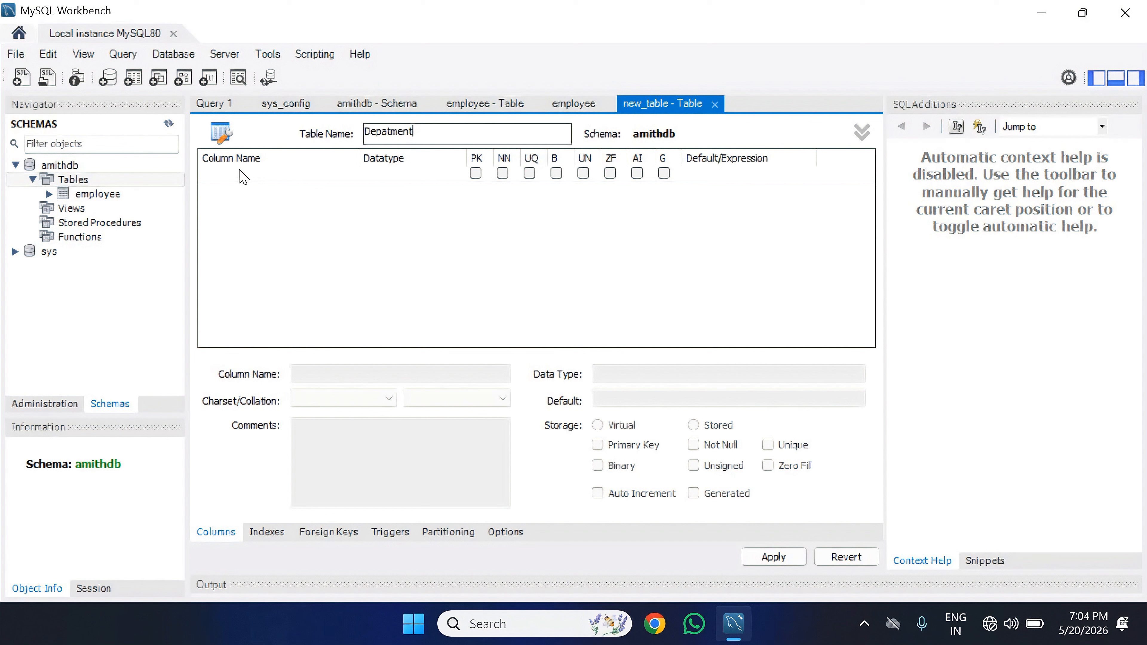
Step: Add the first column DeptId to the Depatment table with the INT datatype
{"action": "double_click", "coordinate": [239, 174]}
{"action": "type", "text": "D"}
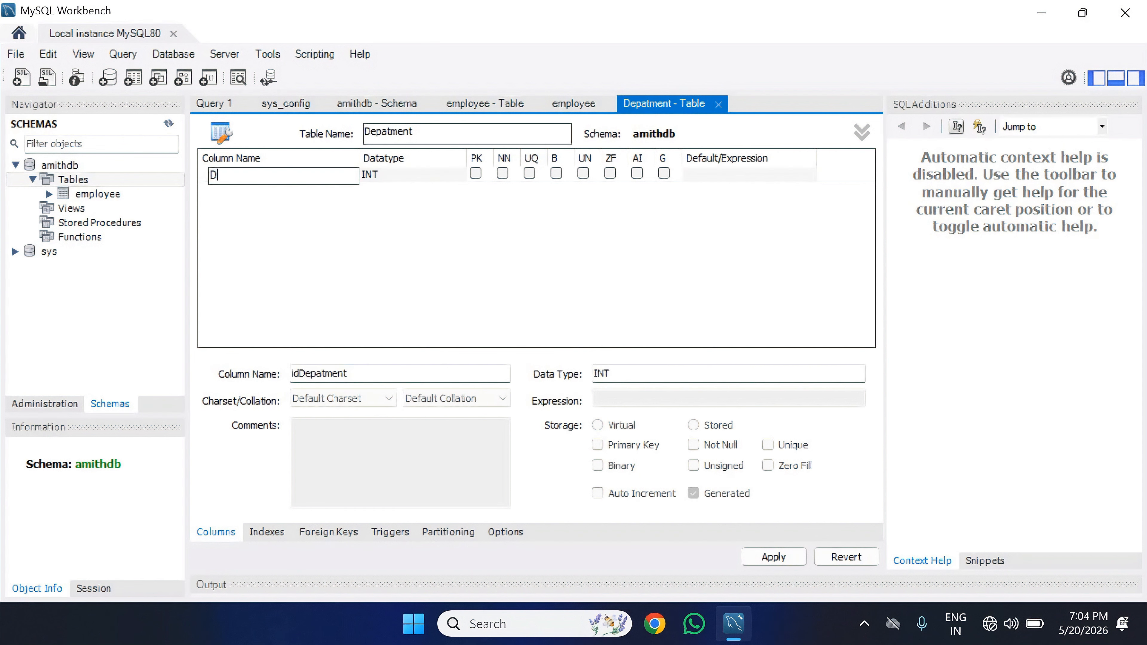
{"action": "type", "text": "eptId"}
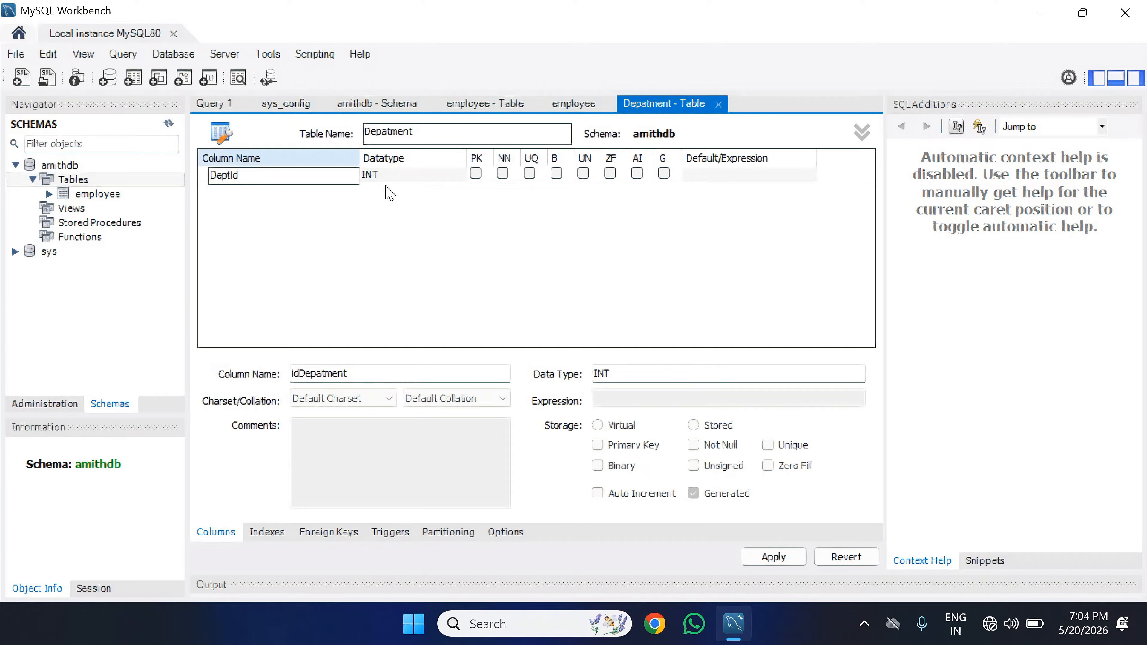
{"action": "left_click", "coordinate": [391, 175]}
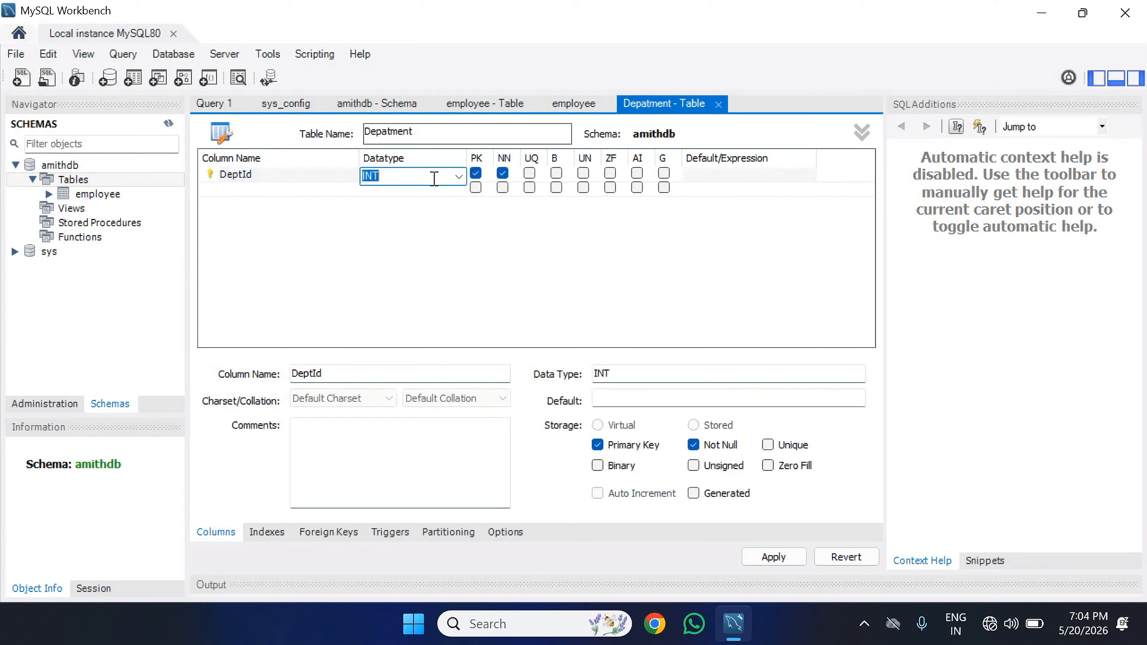
Step: Add a second column DeptNane with datatype VARCHAR(45) and mark it Not Null
{"action": "left_click", "coordinate": [241, 190]}
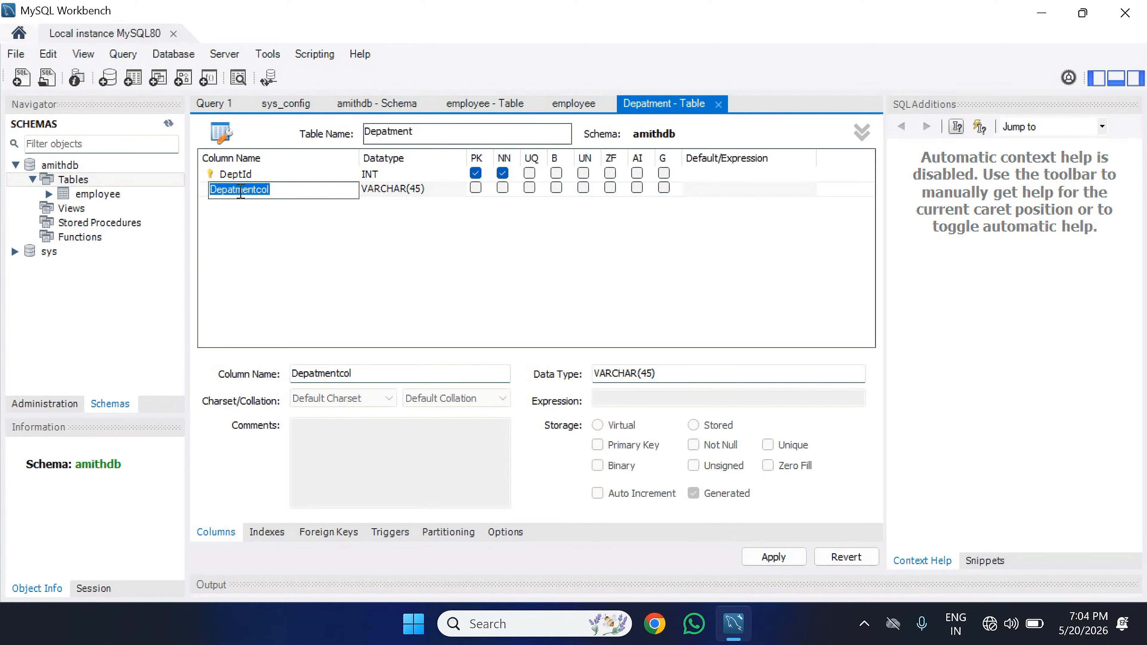
{"action": "type", "text": "Dept"}
{"action": "type", "text": "Na"}
{"action": "type", "text": "ne"}
{"action": "left_click", "coordinate": [502, 188]}
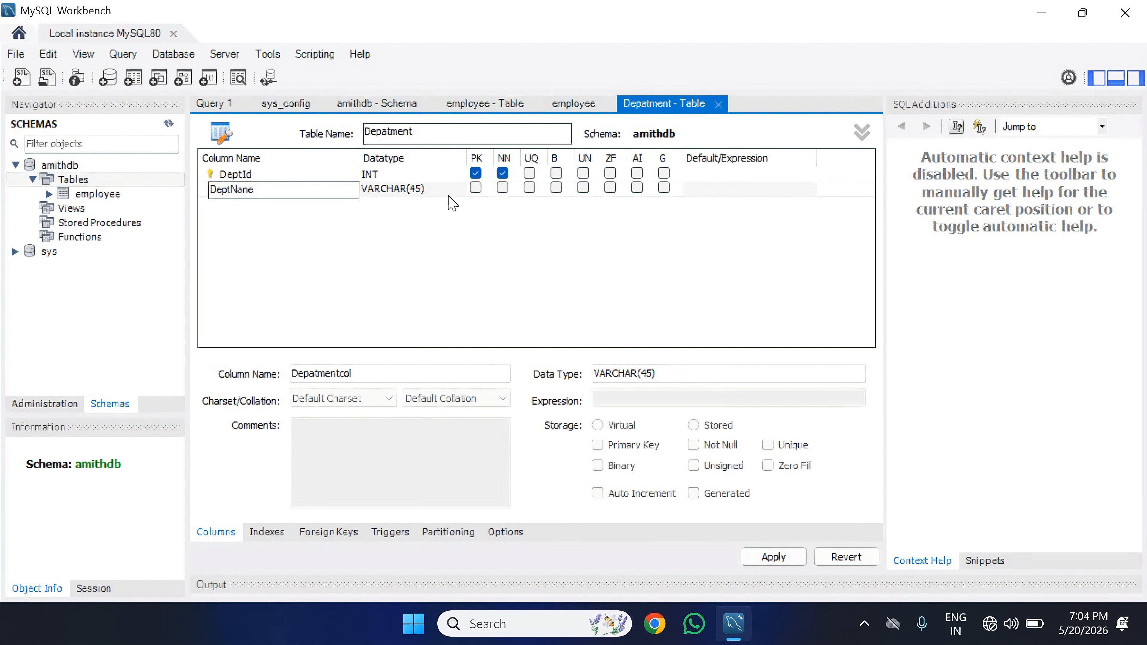
Step: Add a third column DeptZone with datatype VARCHAR(45) to the Depatment table and mark it Not Null
{"action": "left_click", "coordinate": [302, 203]}
{"action": "left_click", "coordinate": [304, 204]}
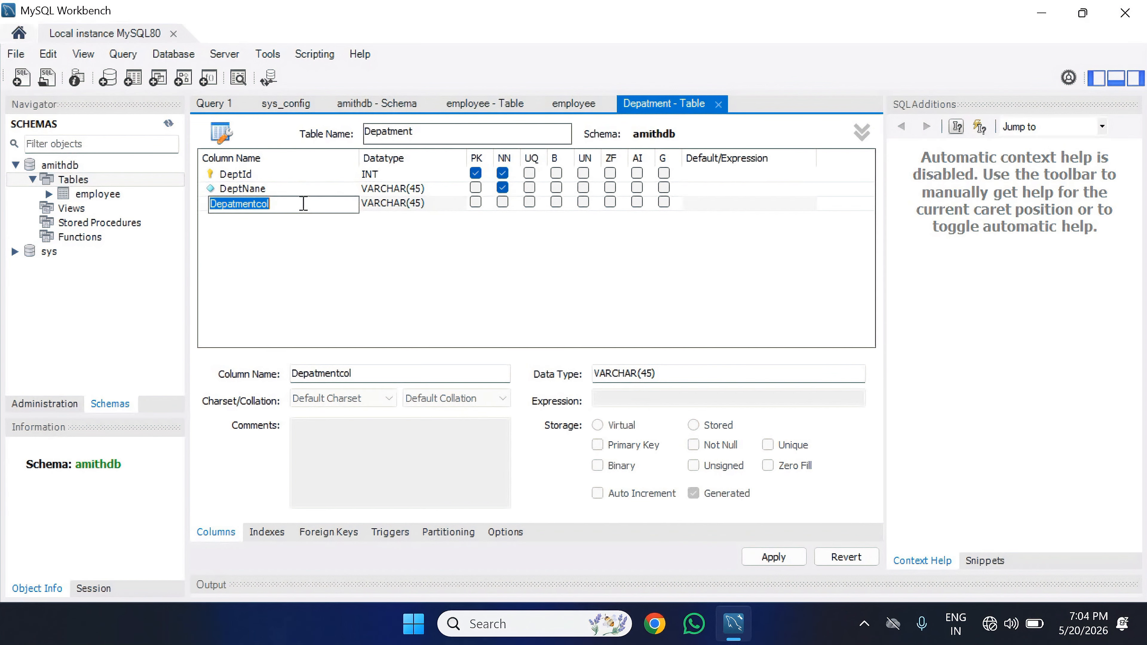
{"action": "type", "text": "De"}
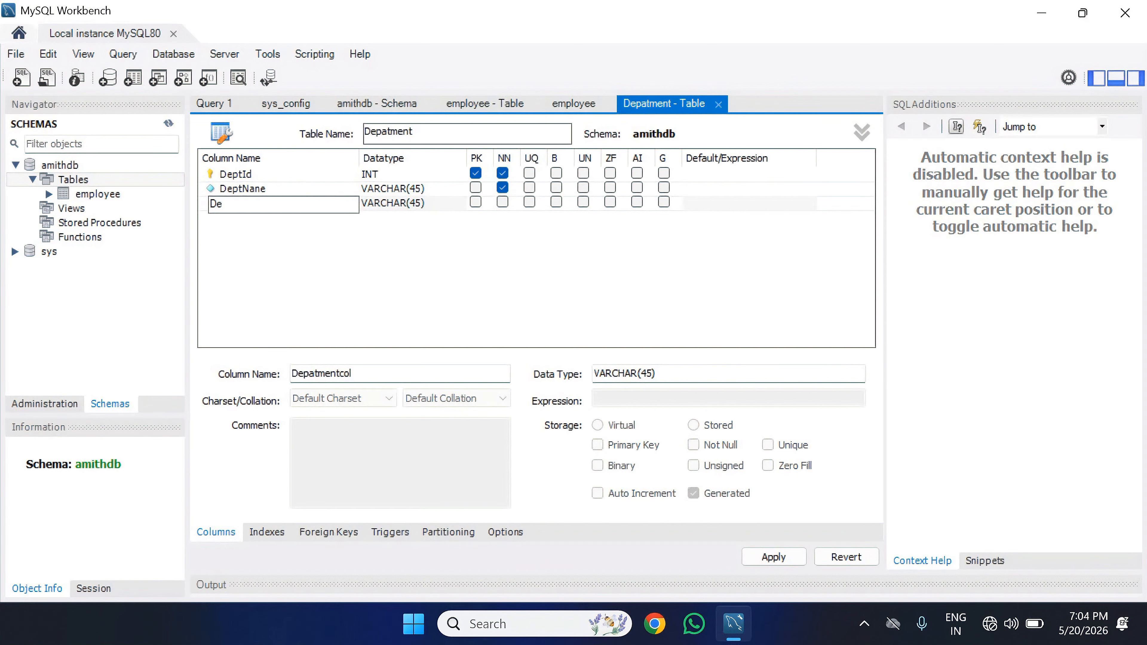
{"action": "type", "text": "ptZone"}
{"action": "left_click", "coordinate": [502, 203]}
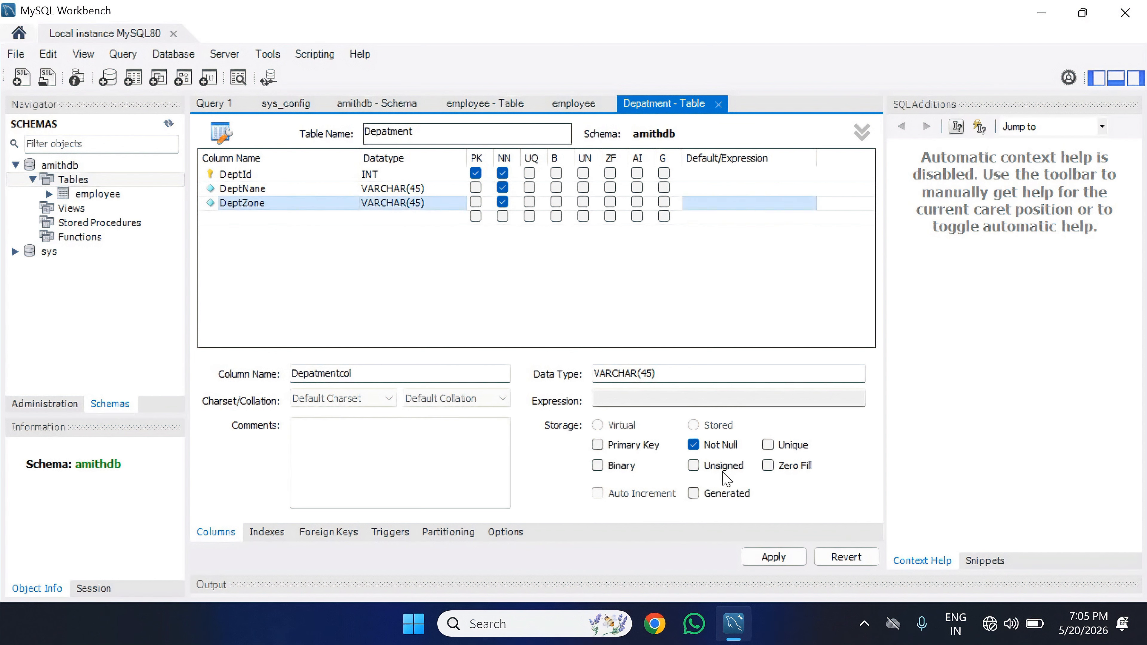
Step: Apply the CREATE TABLE script for Depatment to the database and select the new table in the amithdb schema
{"action": "left_click", "coordinate": [774, 557]}
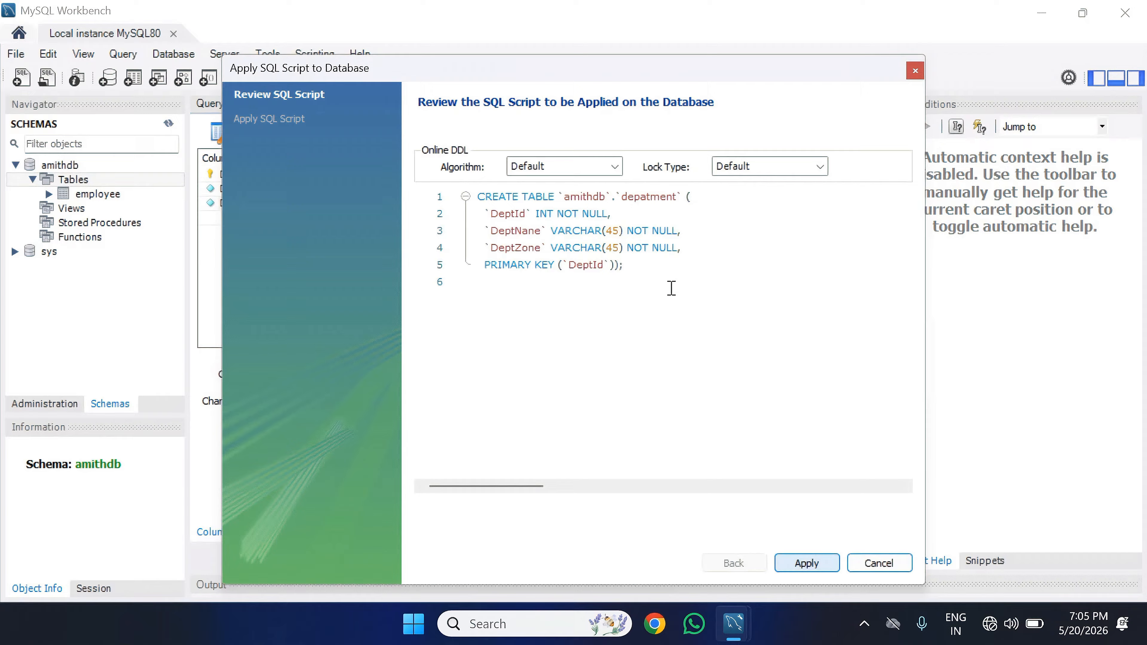
{"action": "left_click", "coordinate": [803, 564]}
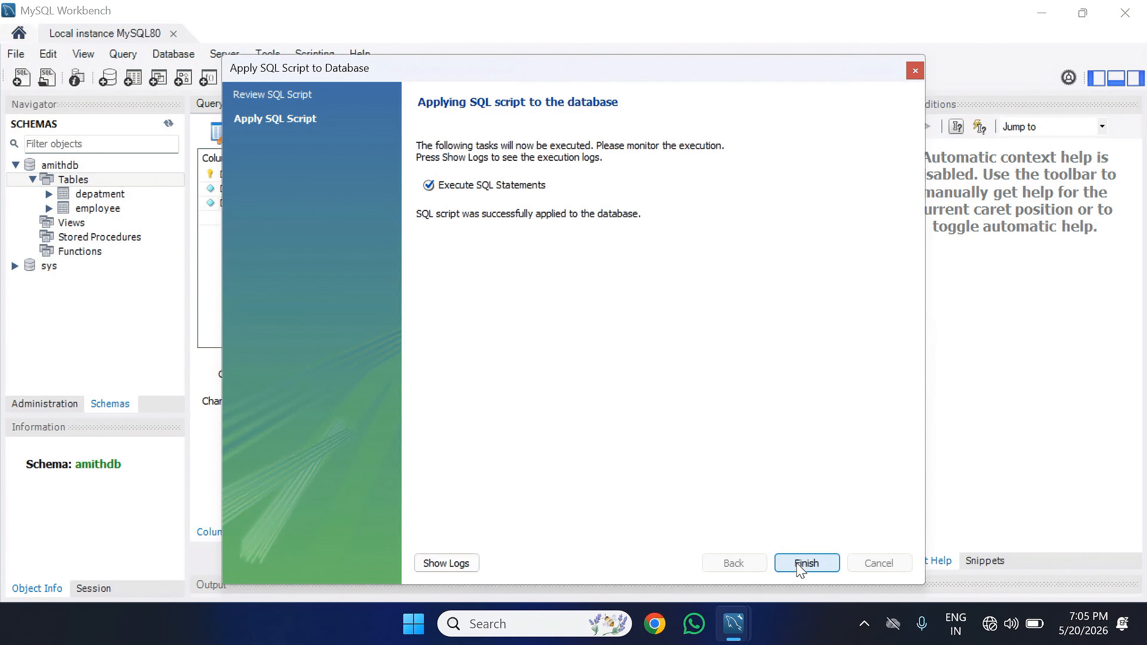
{"action": "left_click", "coordinate": [801, 565]}
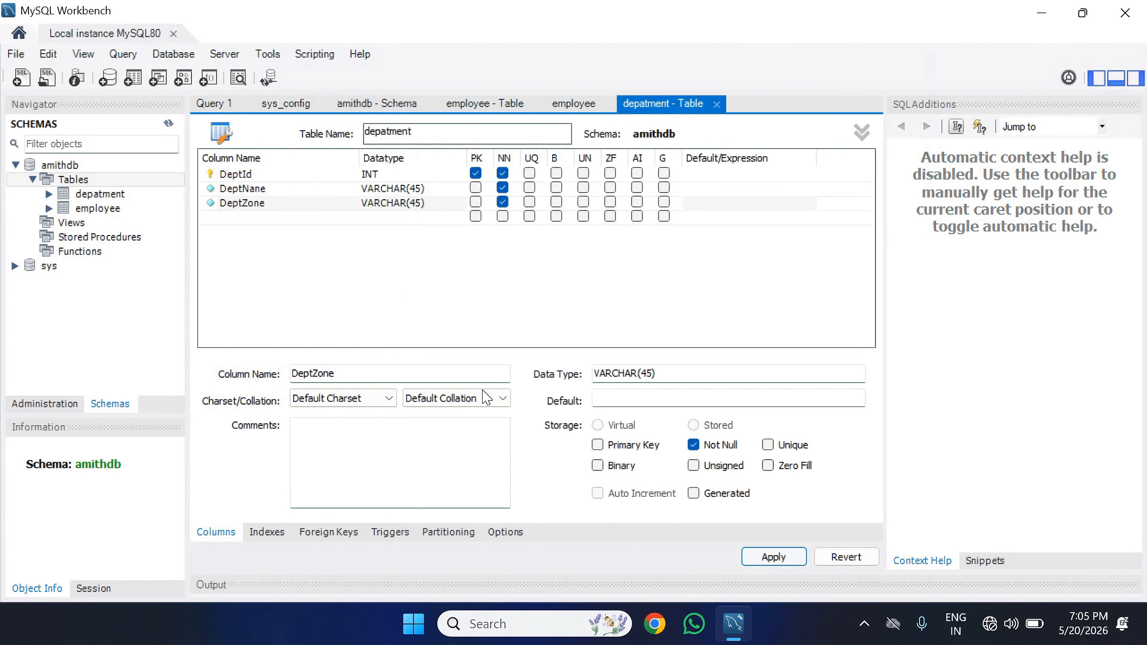
{"action": "left_click", "coordinate": [75, 195]}
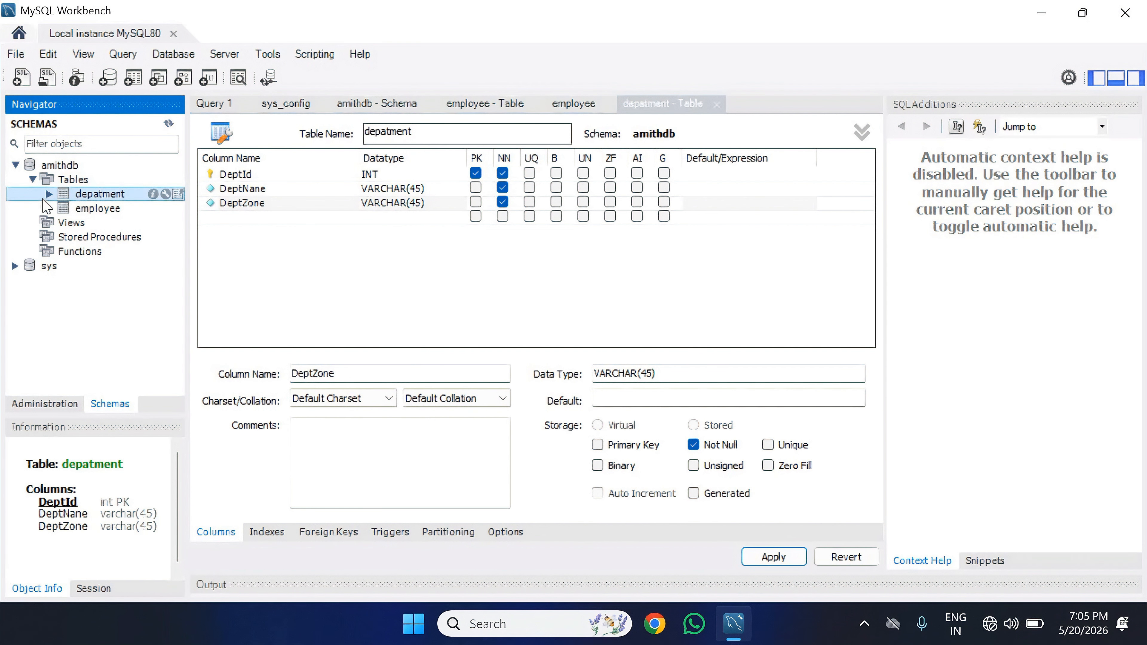